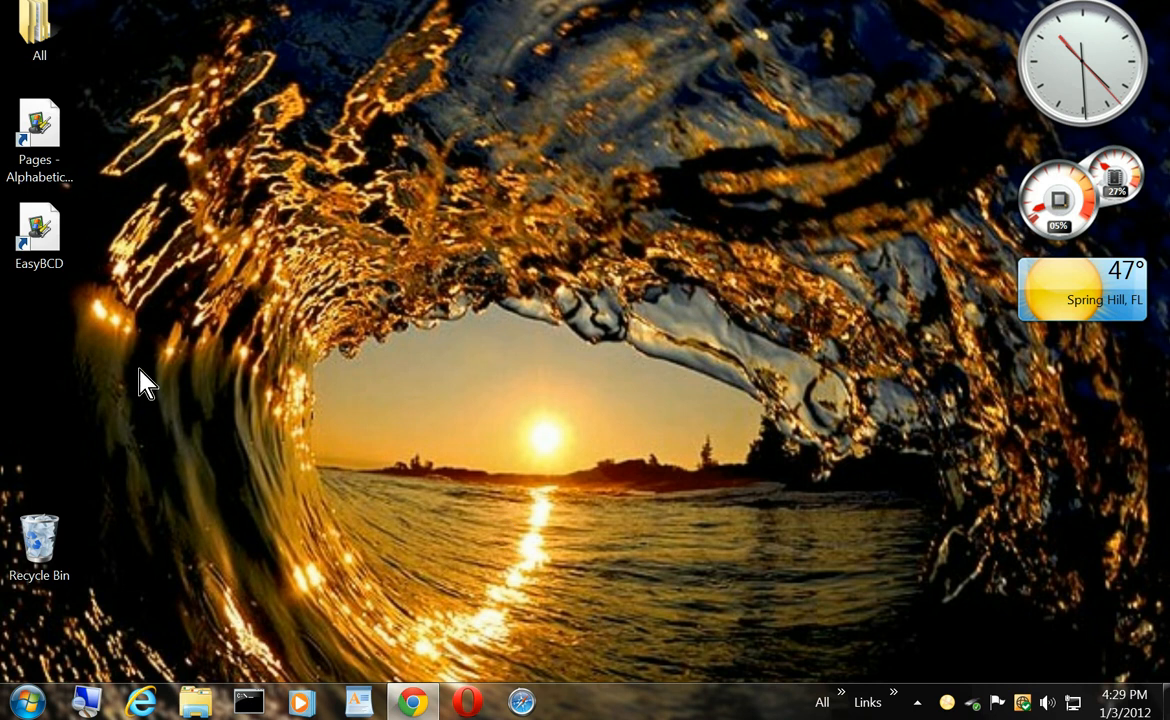
mouse_move(2, 282)
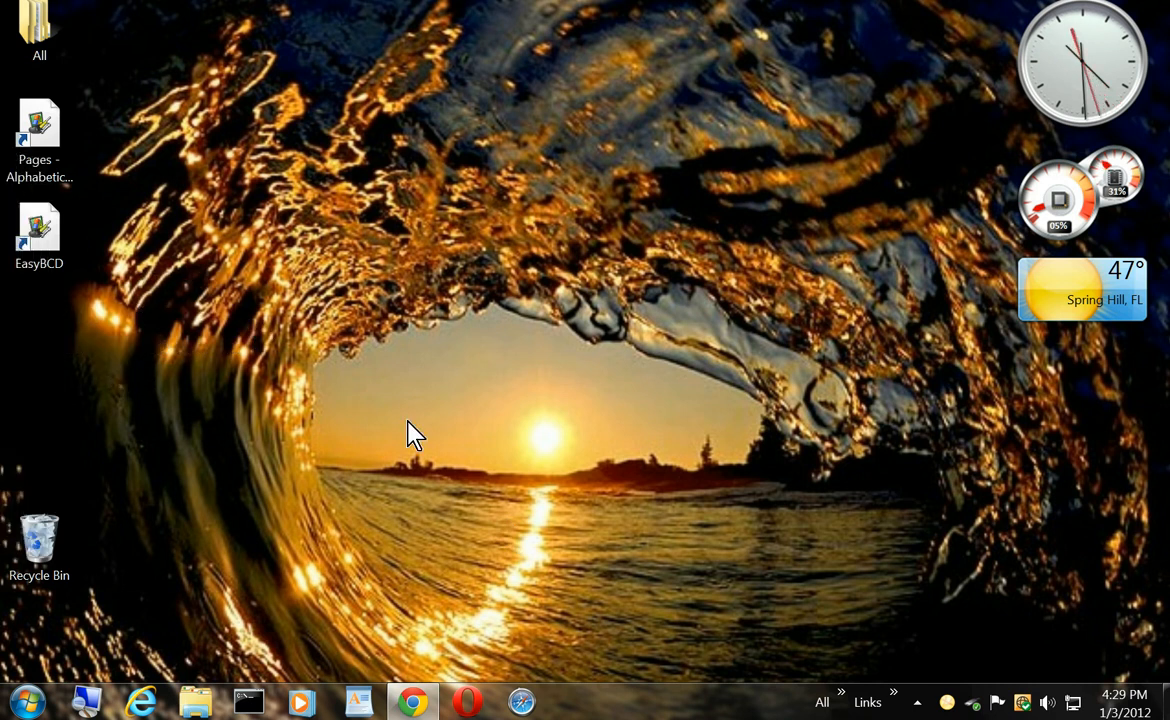
click(840, 700)
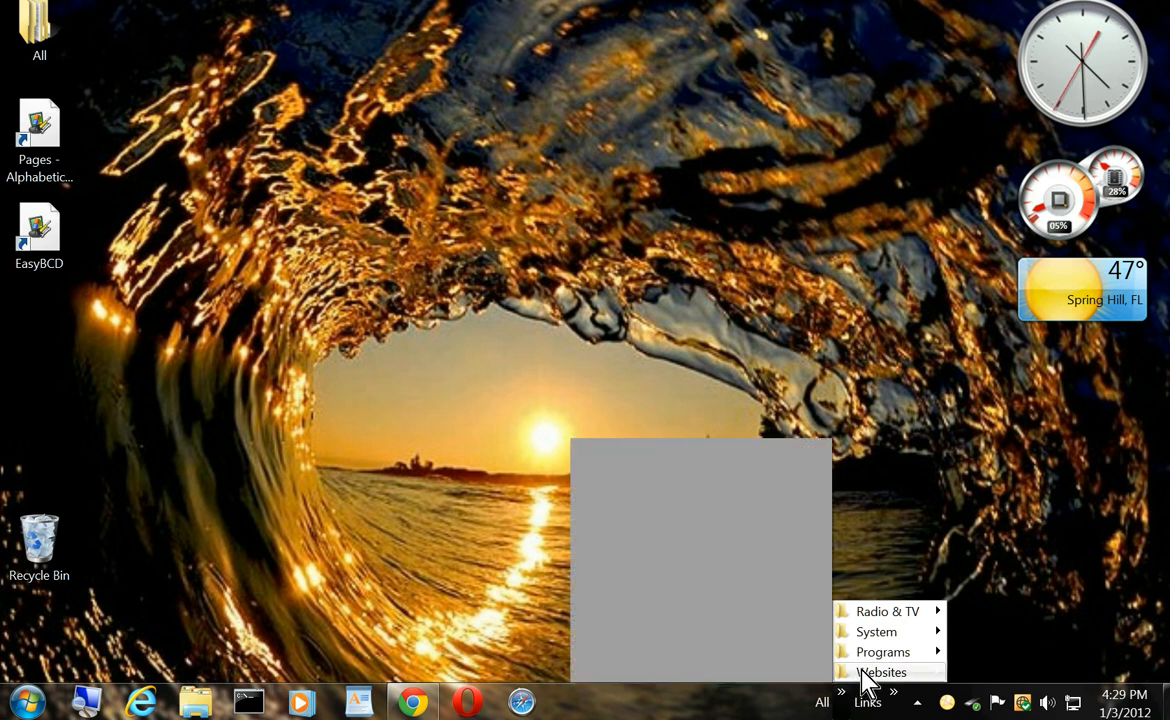
mouse_move(866, 636)
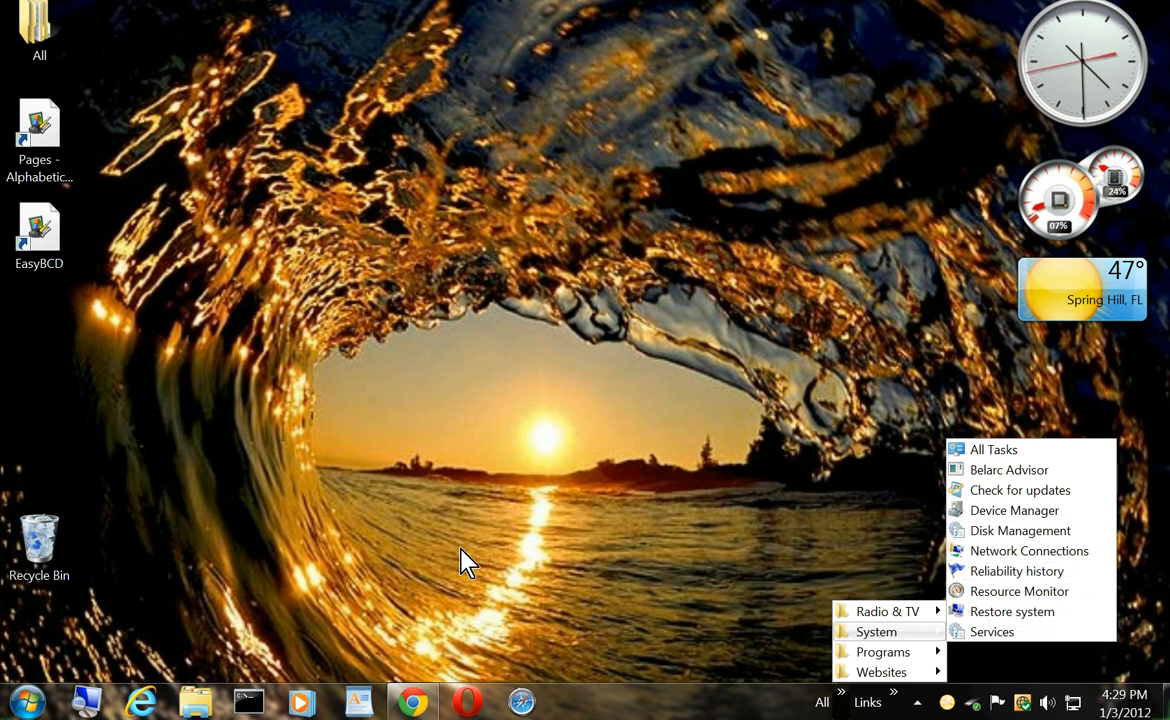
click(24, 703)
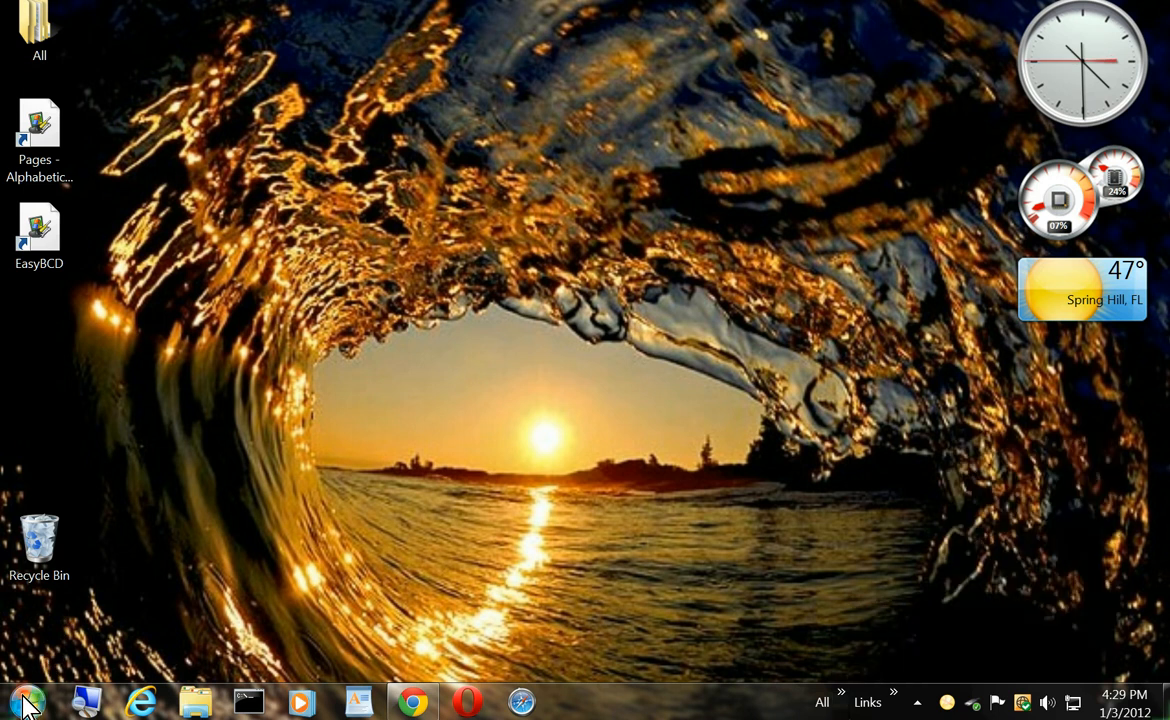
- Search for "disk manag", open the tool for creating and formatting hard disk partitions, and close it again
click(26, 705)
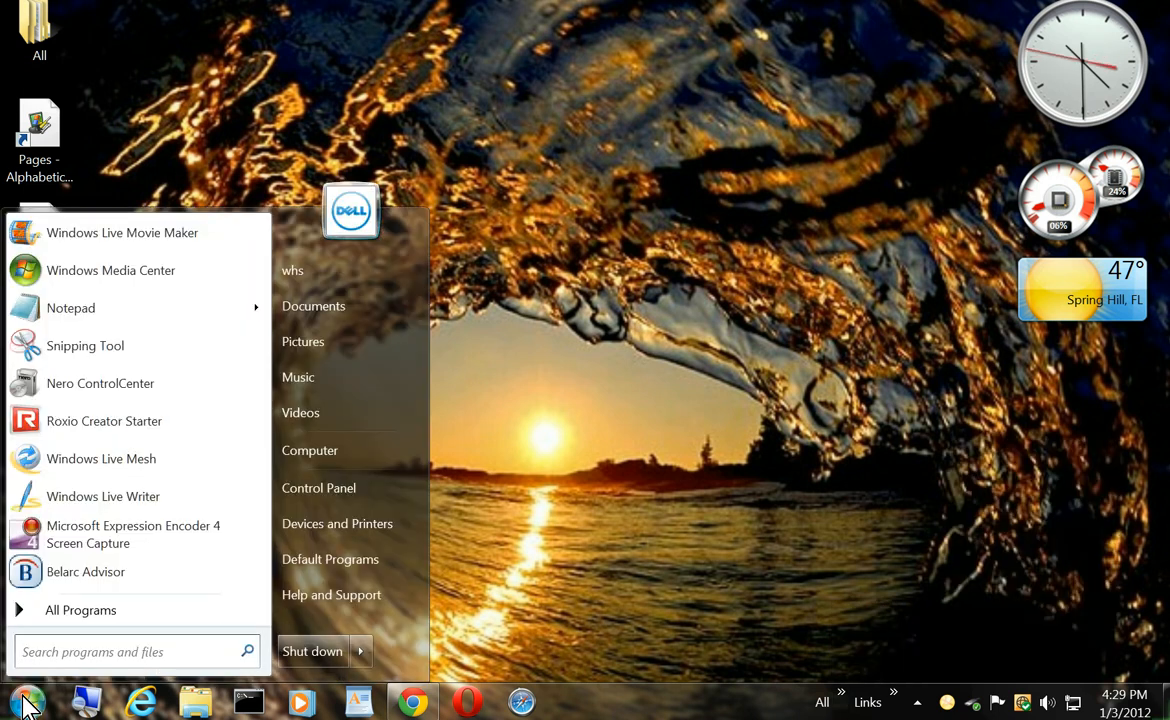
text(di)
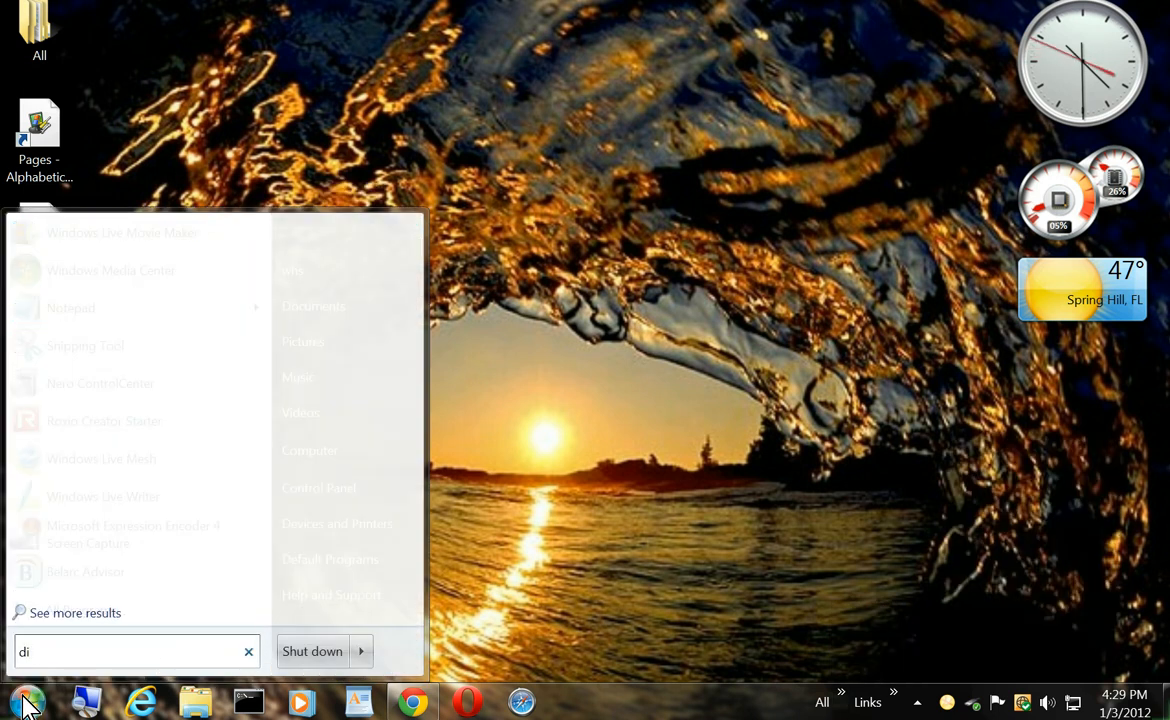
text(sk manag)
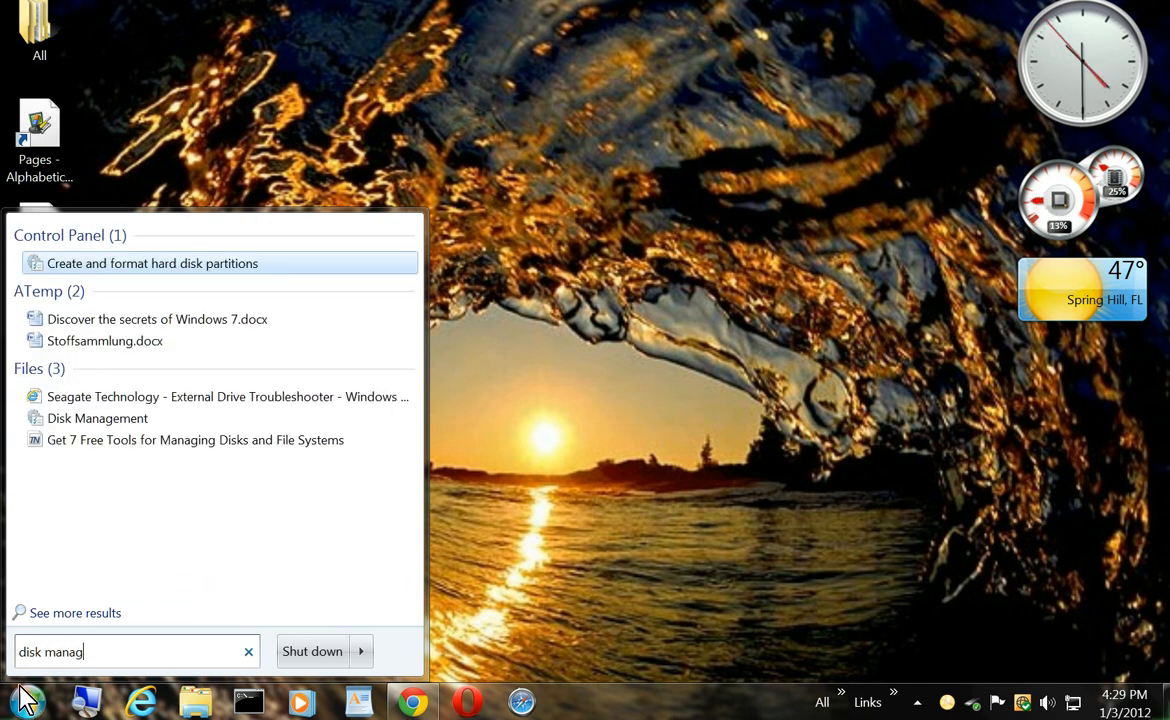
click(187, 272)
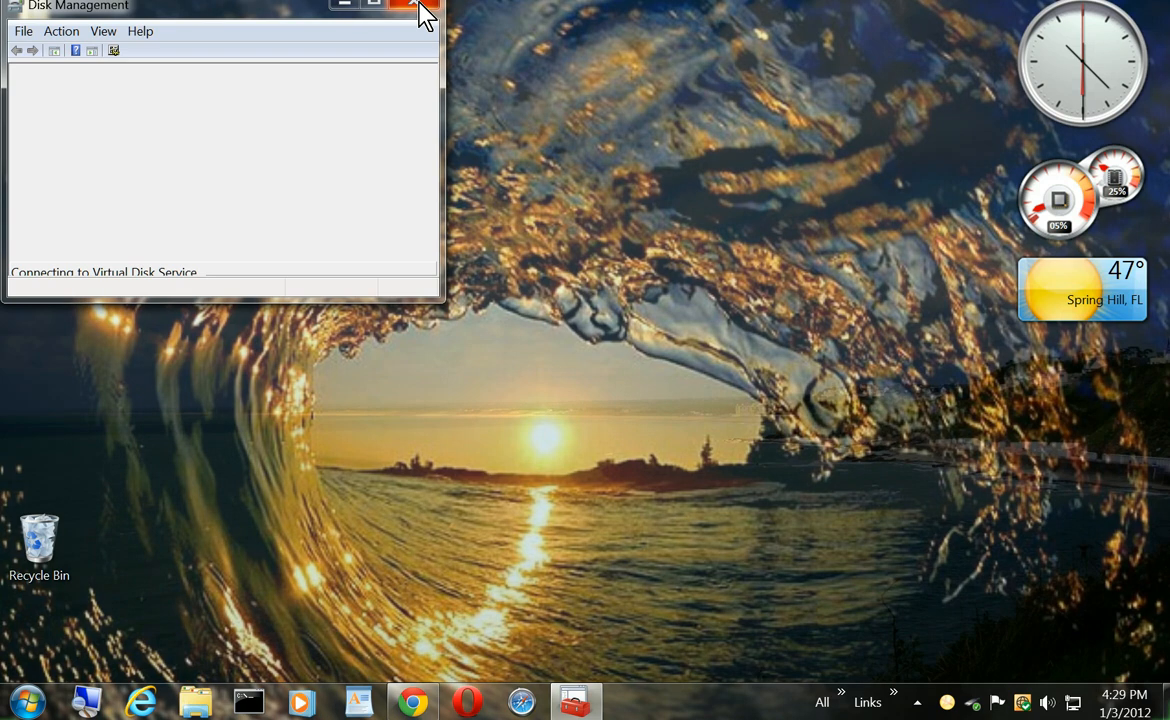
click(421, 7)
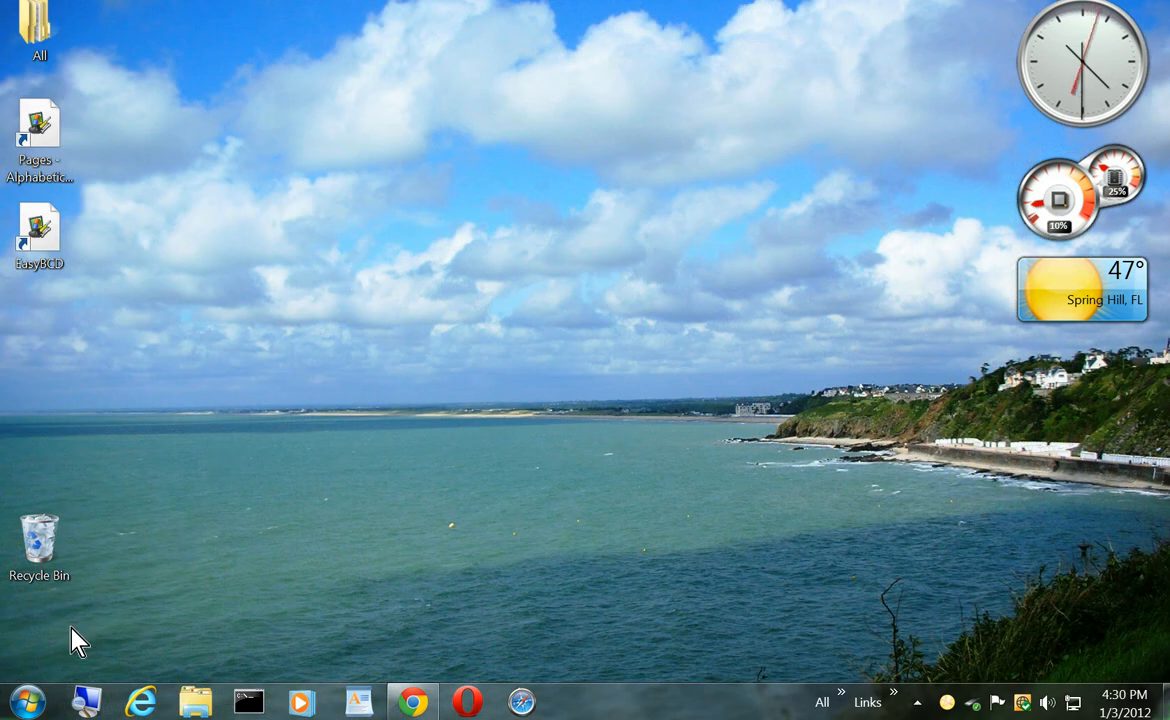
- Open Computer Management for this computer, show Disk Management under Storage, and maximize the window
click(30, 700)
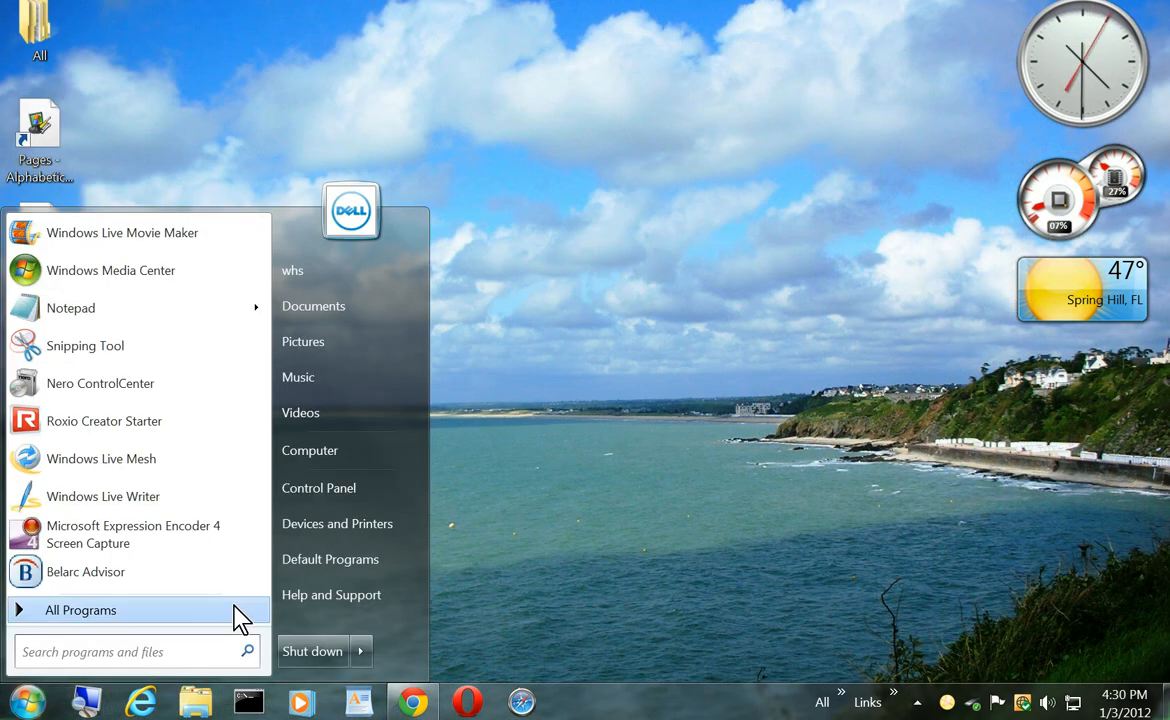
right_click(336, 463)
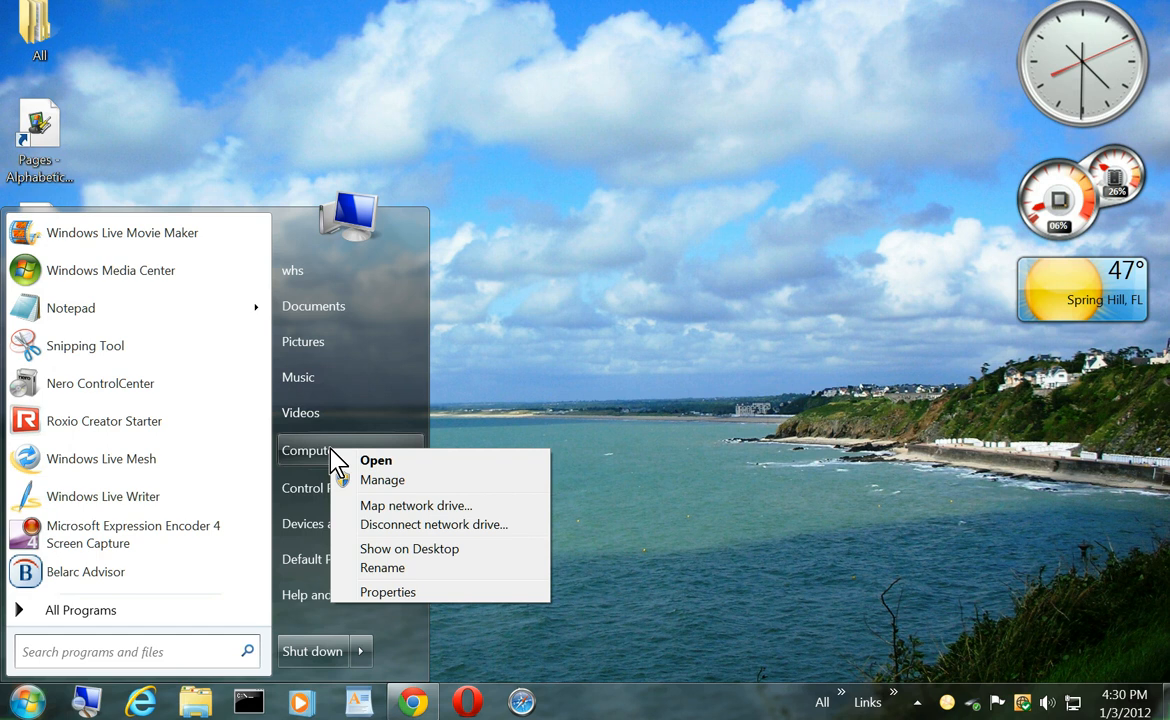
click(381, 481)
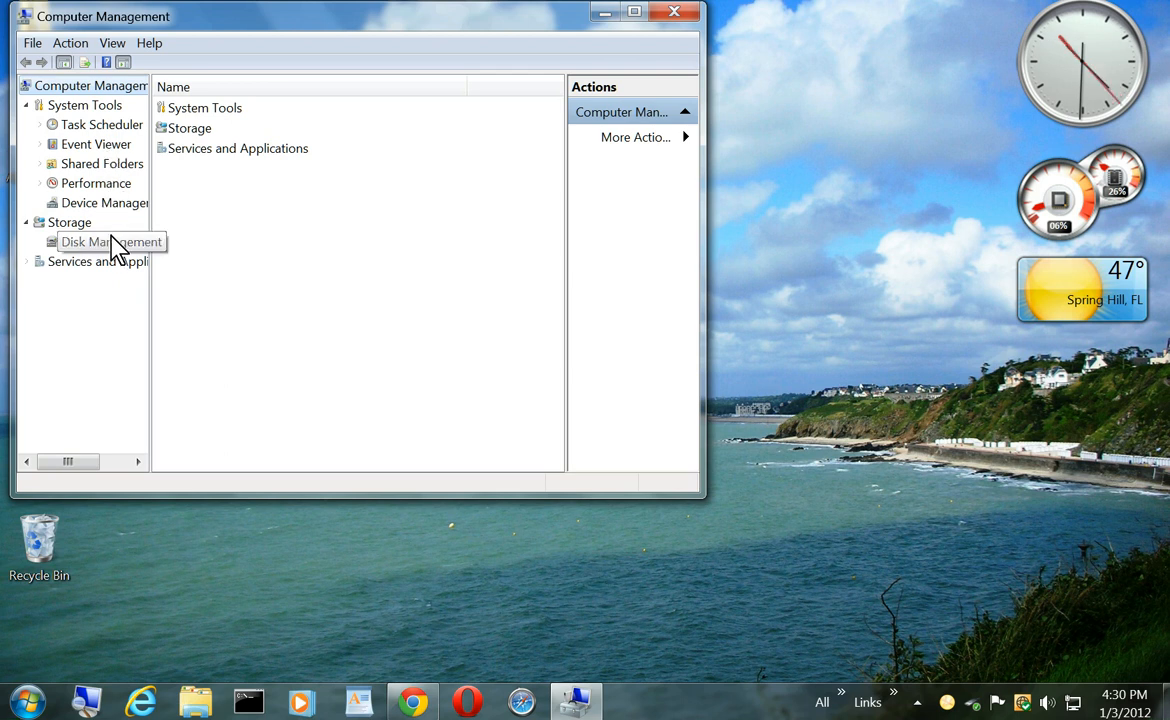
click(112, 240)
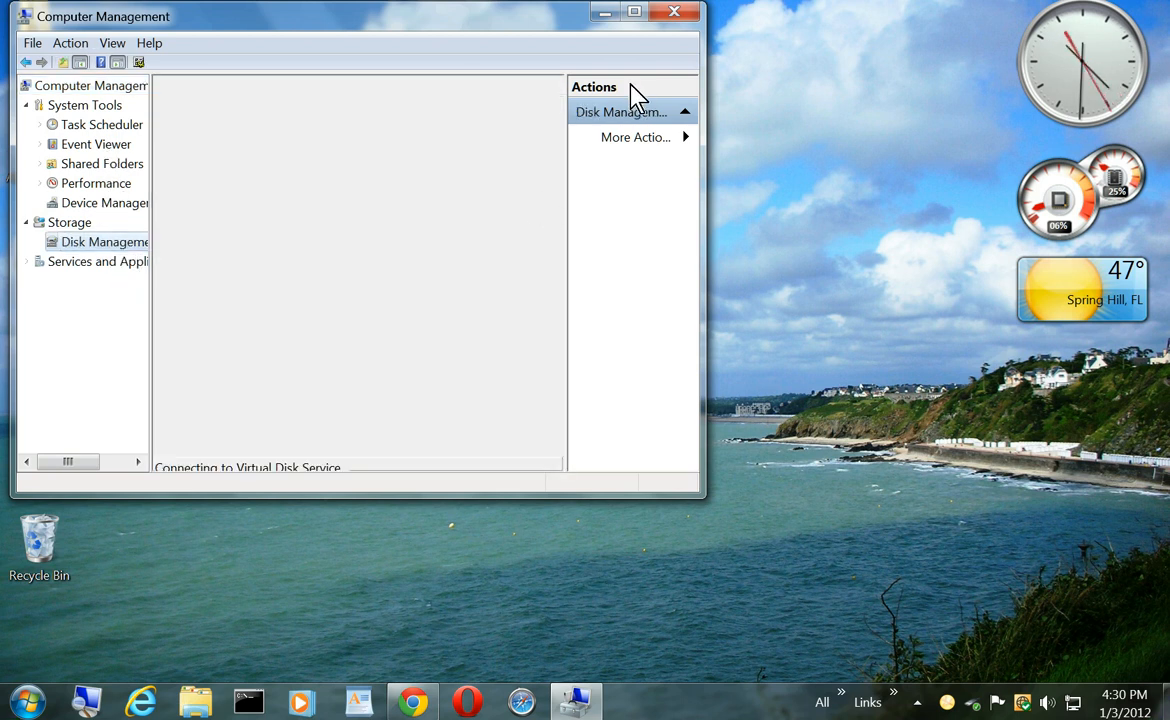
click(633, 12)
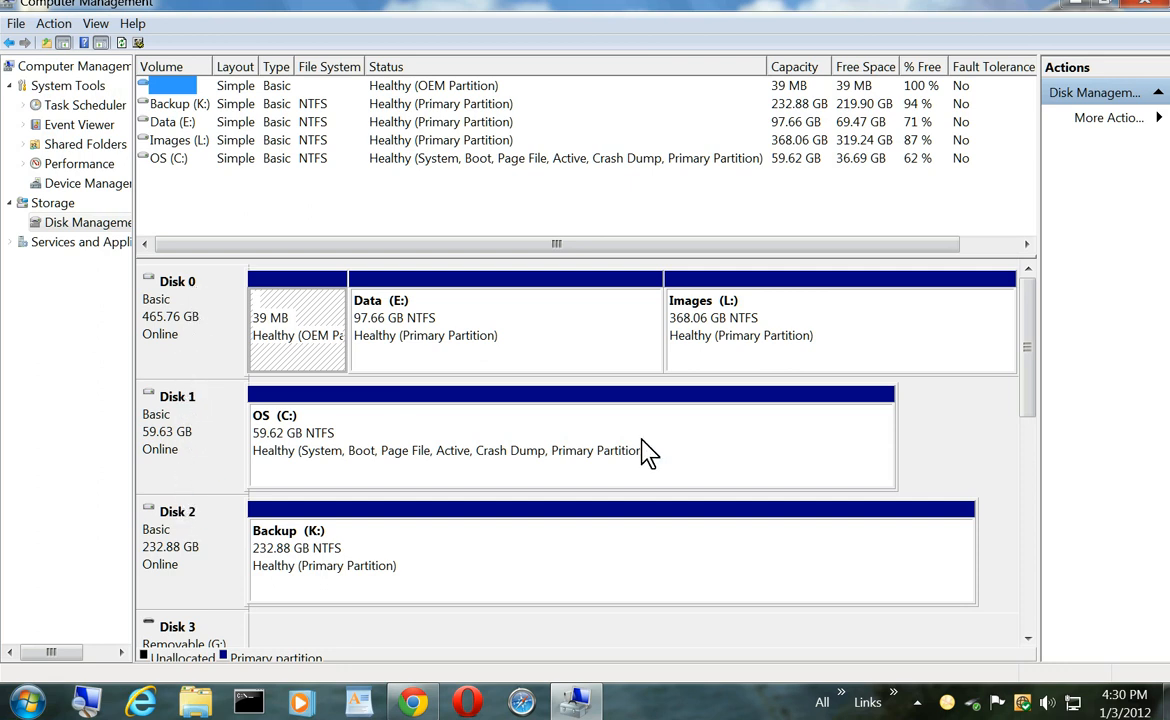
- Shrink the Data (E:) volume on Disk 0 by 2000 MB
drag(1031, 361, 1036, 316)
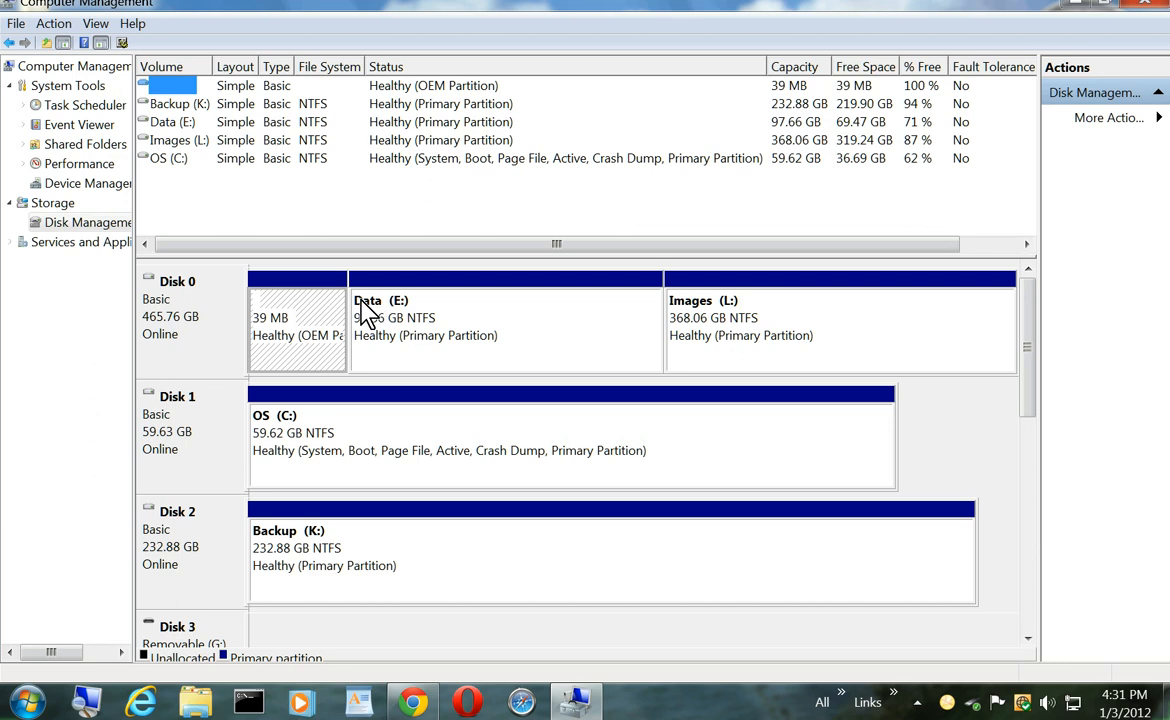
right_click(552, 352)
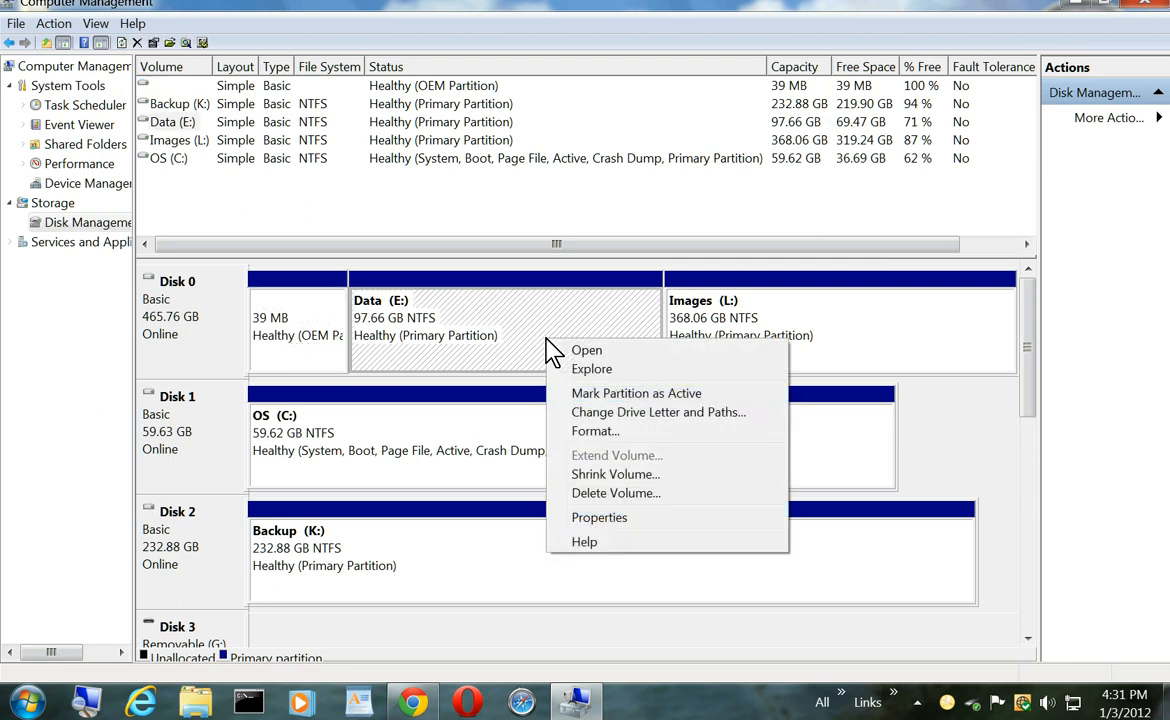
click(618, 476)
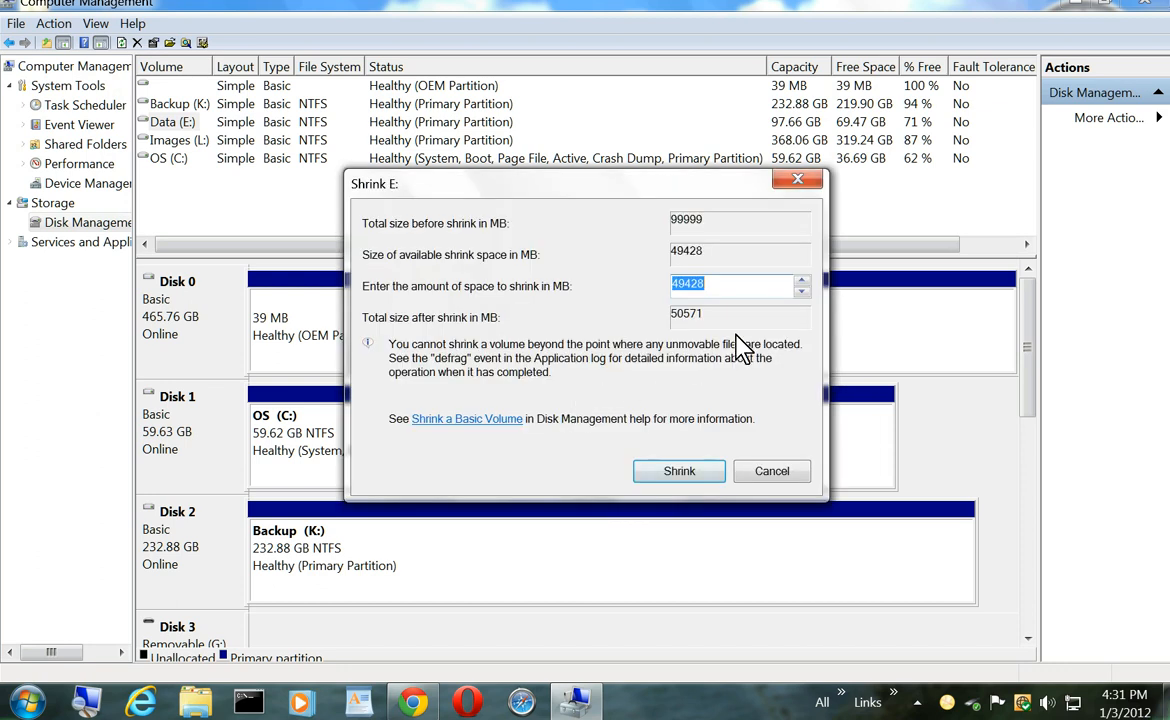
click(720, 287)
drag(686, 182, 684, 219)
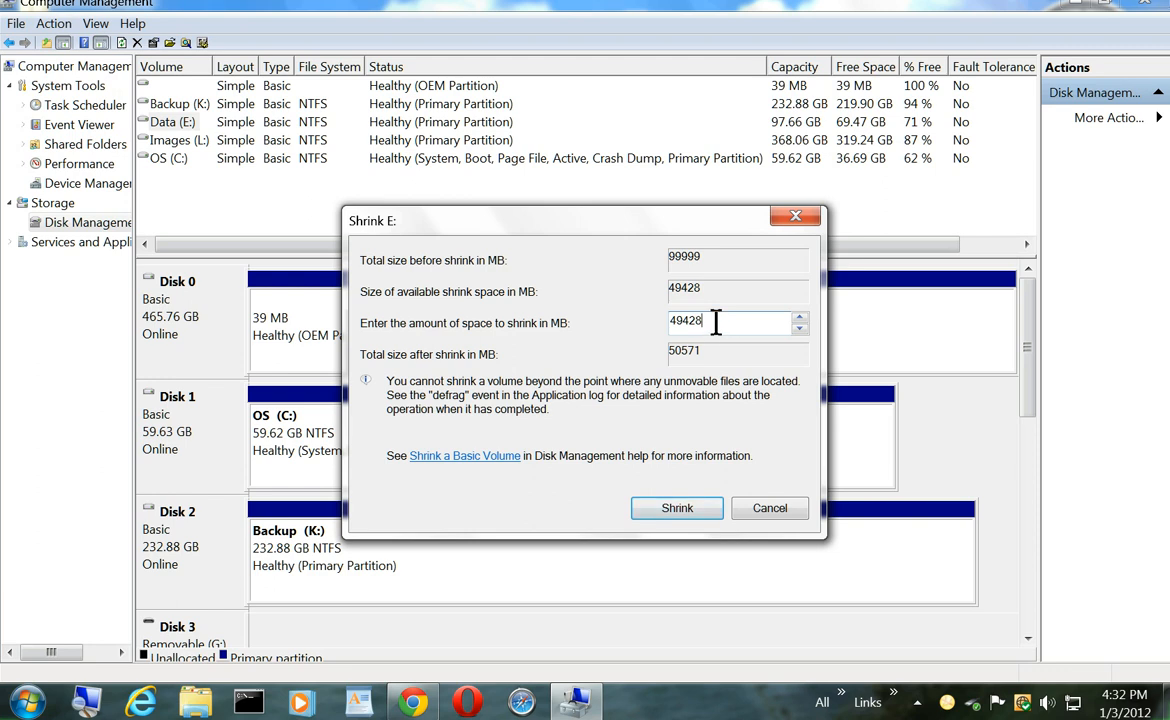
key(BackSpace)
key(BackSpace)
key(BackSpace)
key(BackSpace)
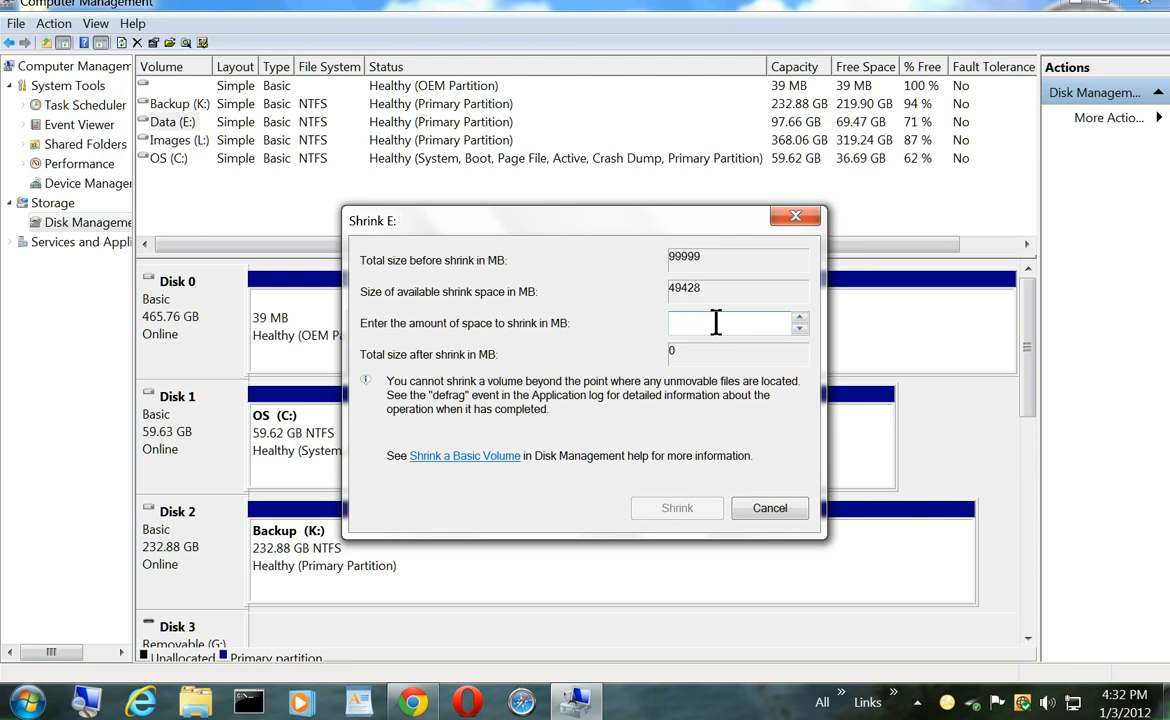
text(2000)
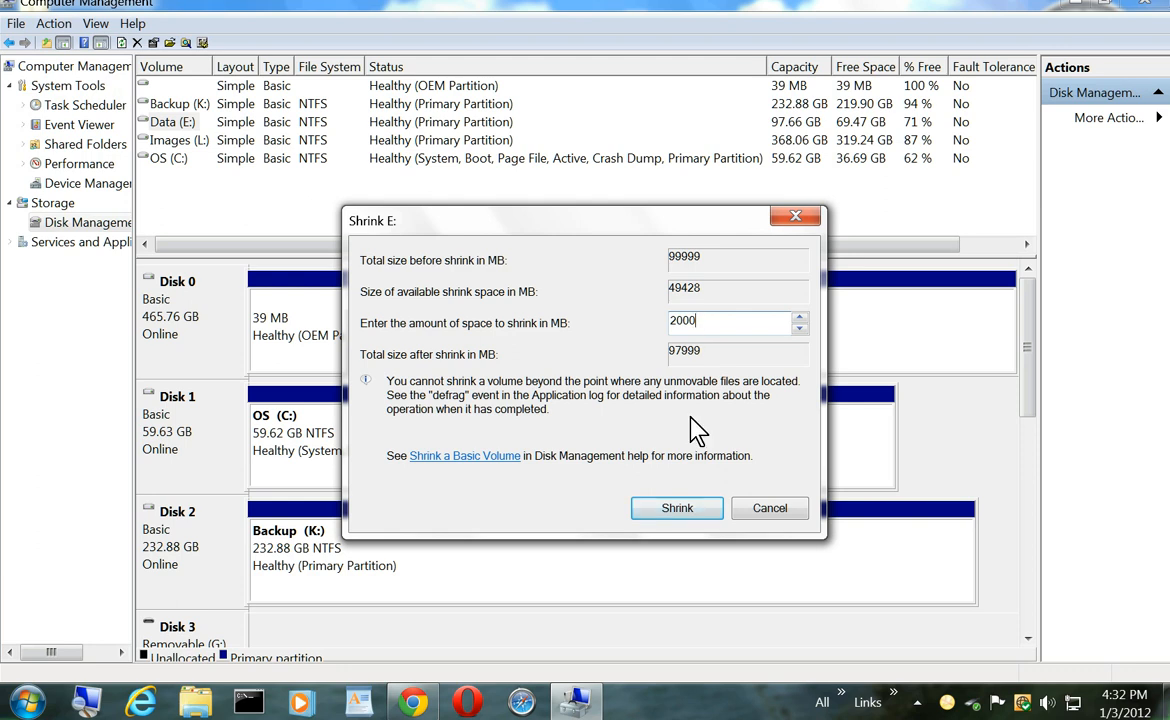
click(672, 512)
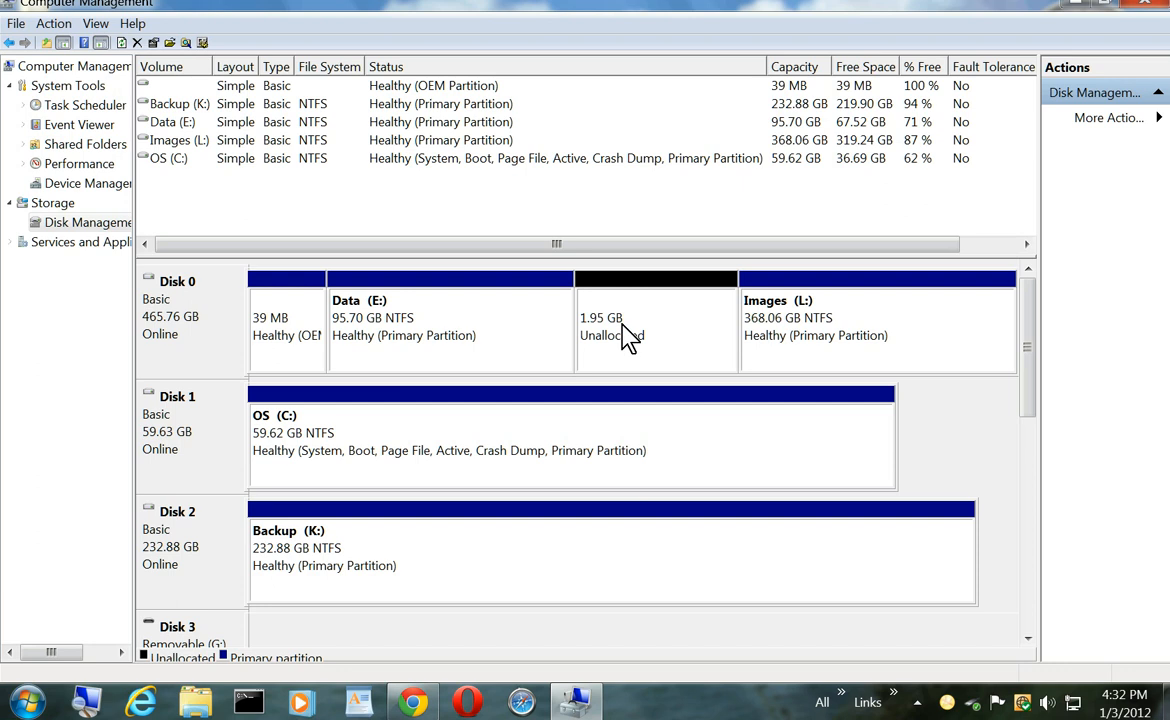
- Start a new simple volume in Disk 0's unallocated space, with a size of 2000 MB and drive letter F
right_click(628, 337)
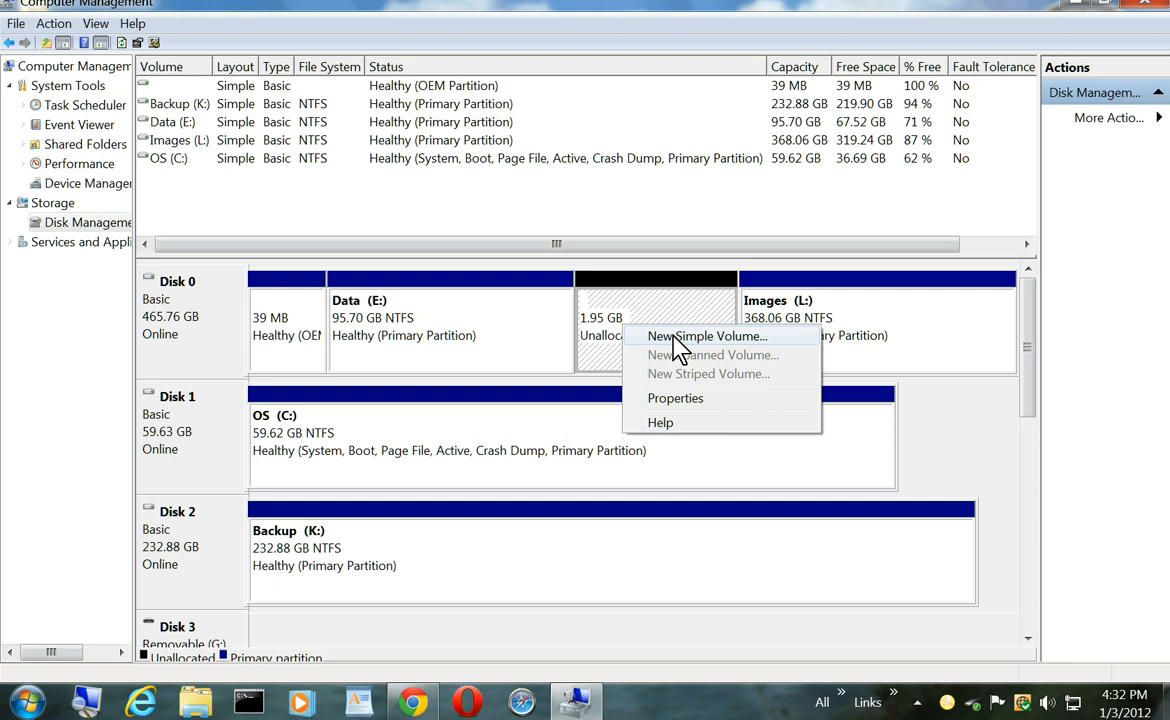
click(673, 337)
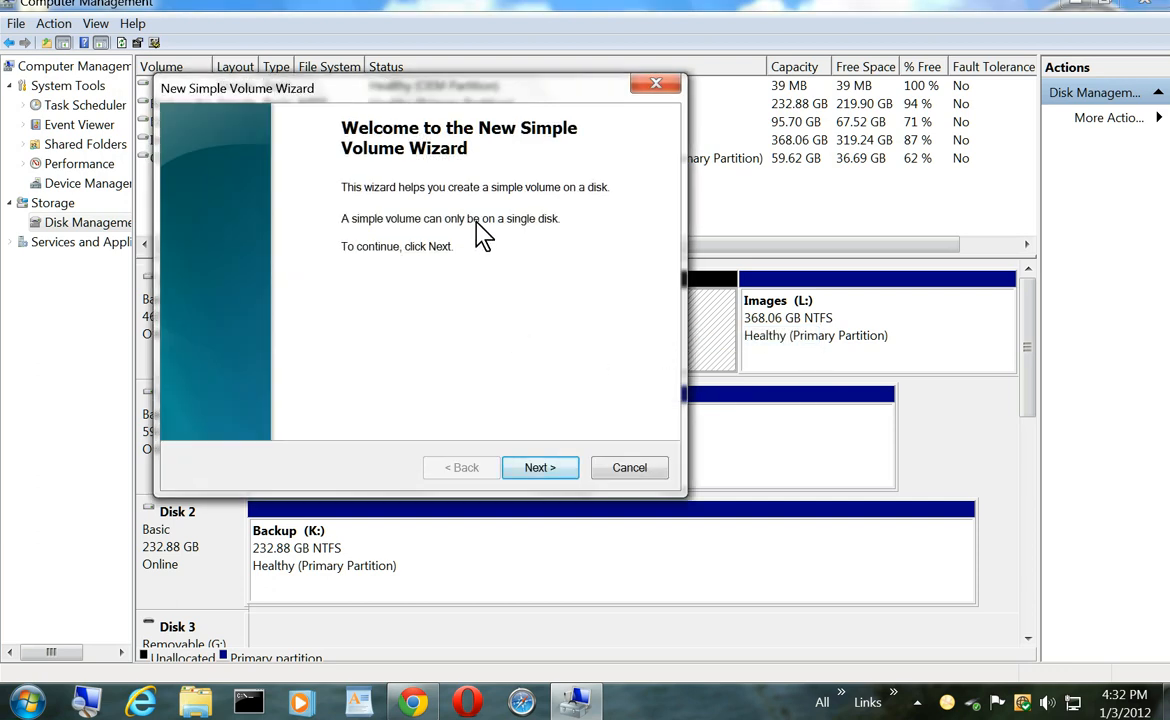
click(539, 469)
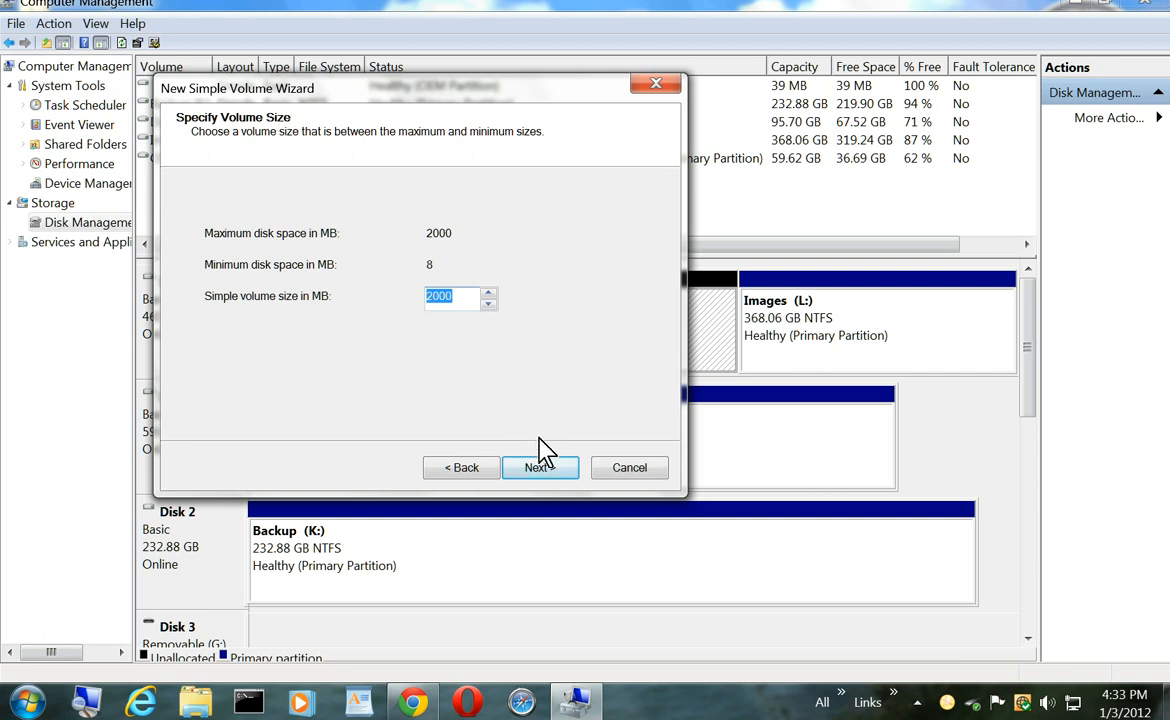
click(541, 470)
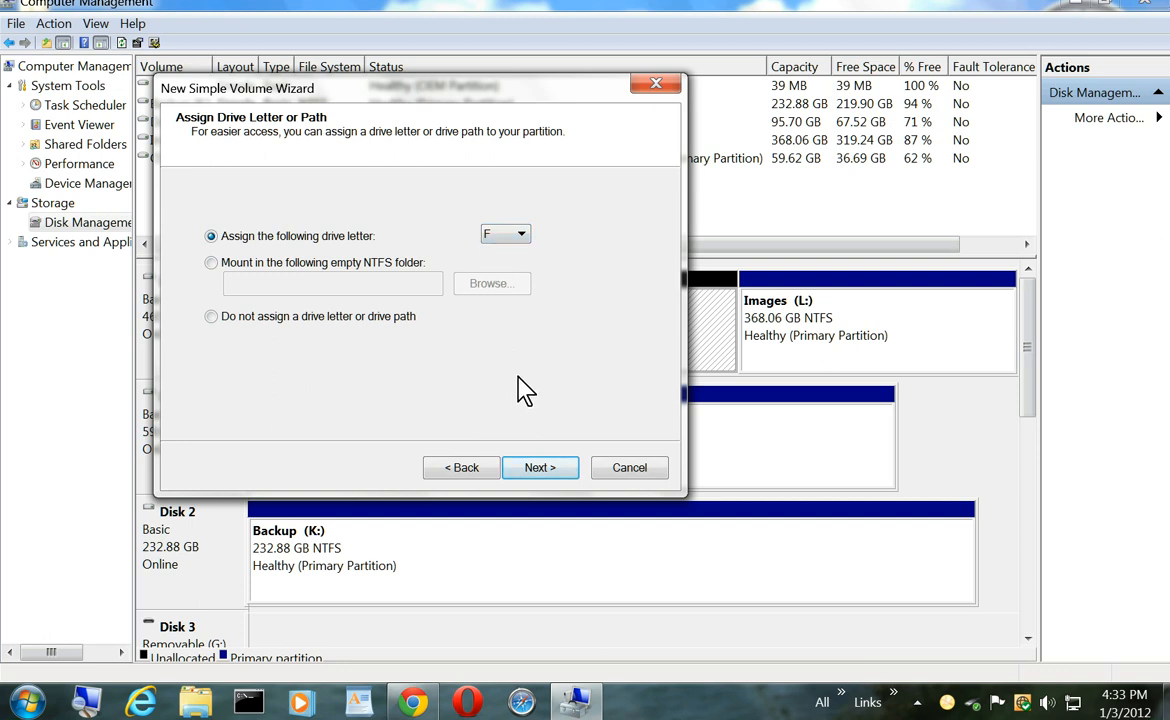
click(539, 468)
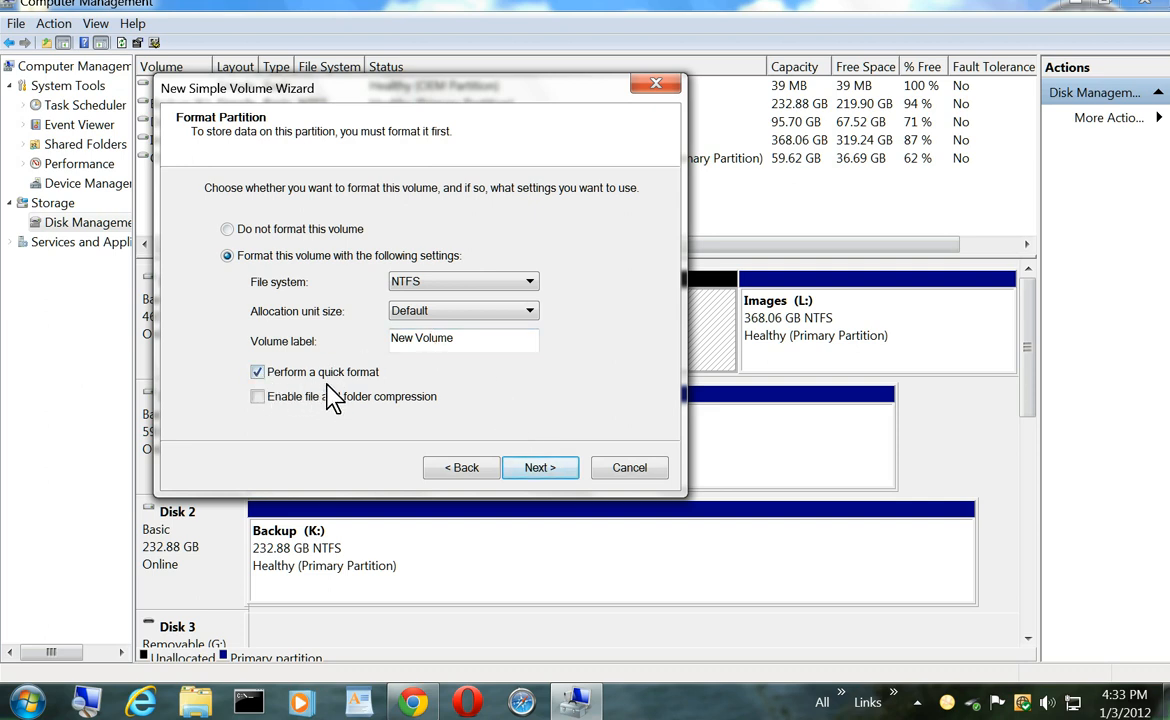
- Choose FAT32 as the file system with a quick format, finish creating the volume, and dismiss AutoPlay
click(533, 287)
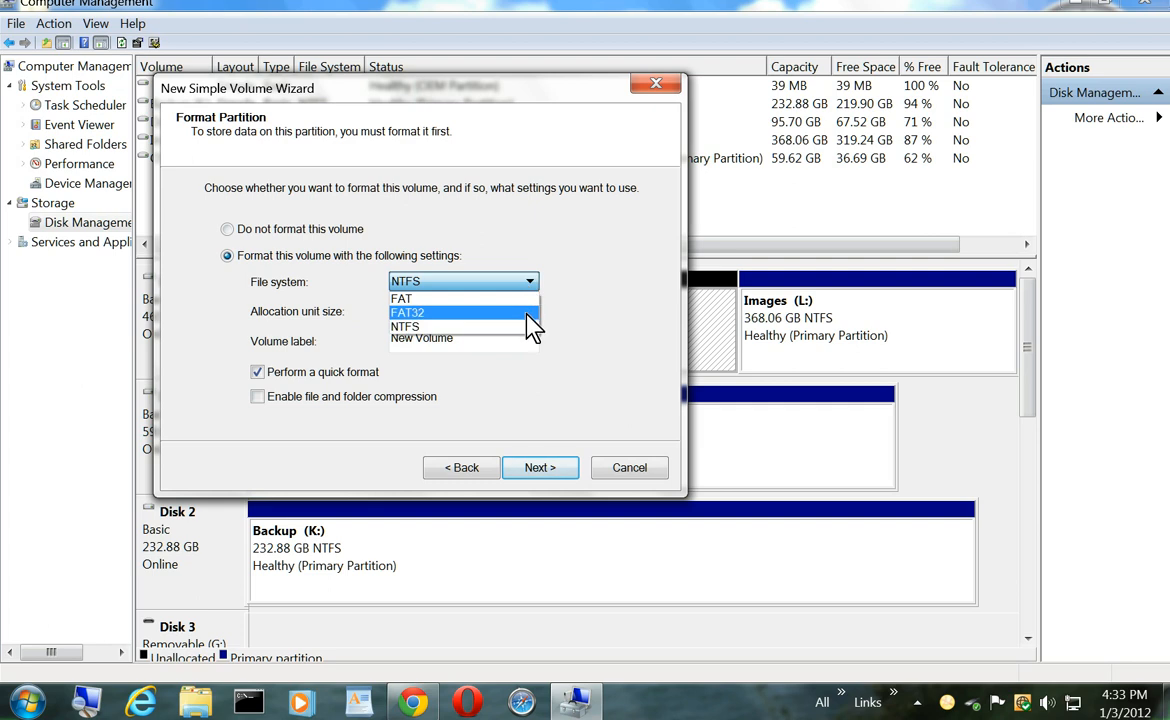
click(527, 312)
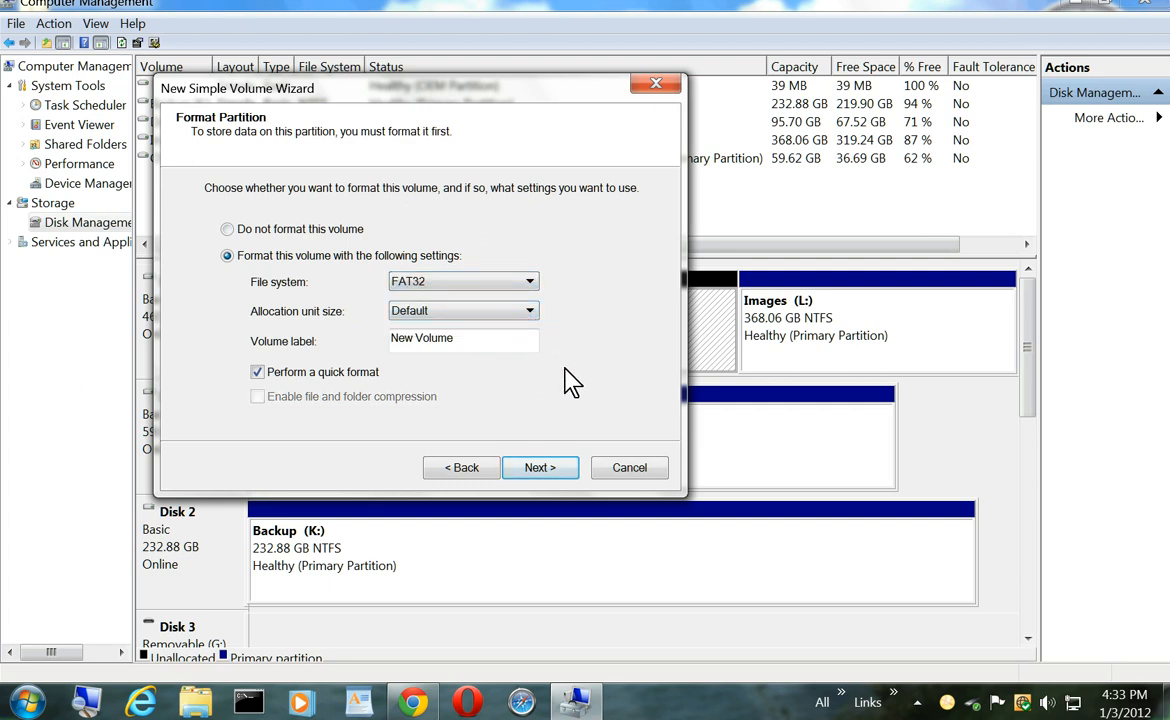
click(541, 470)
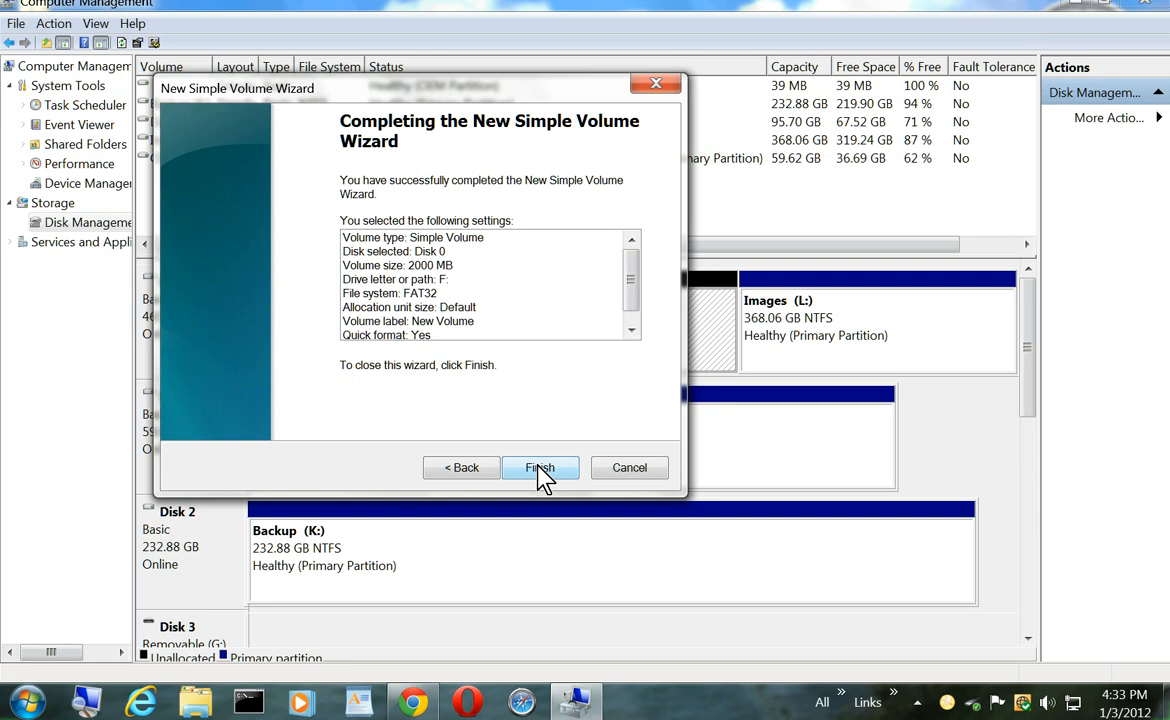
click(541, 470)
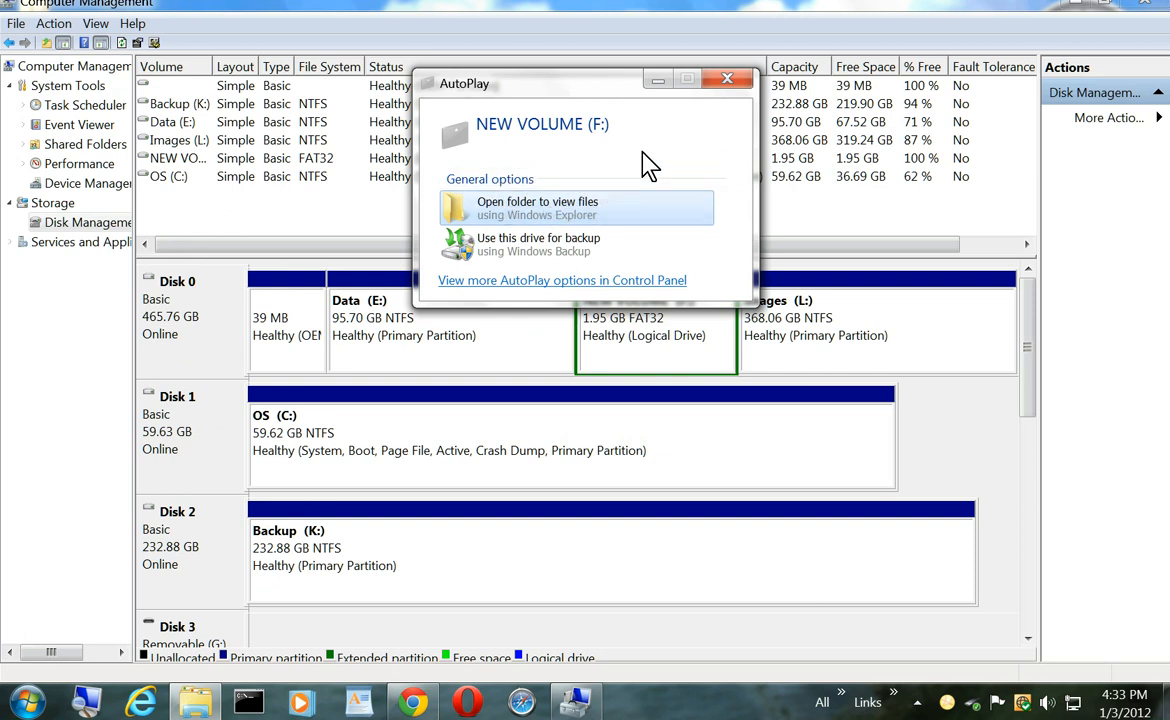
click(735, 80)
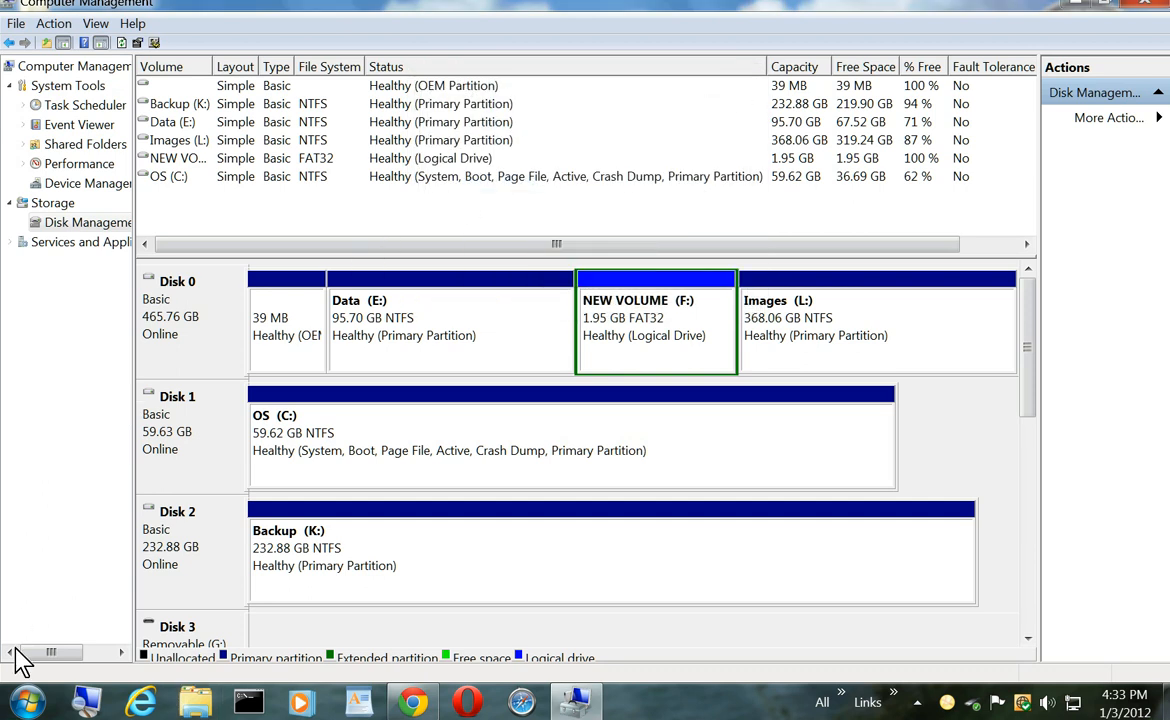
- Rename the NEW VOLUME (F:) drive to Test from the Computer window, granting administrator permission, and close that window
click(27, 704)
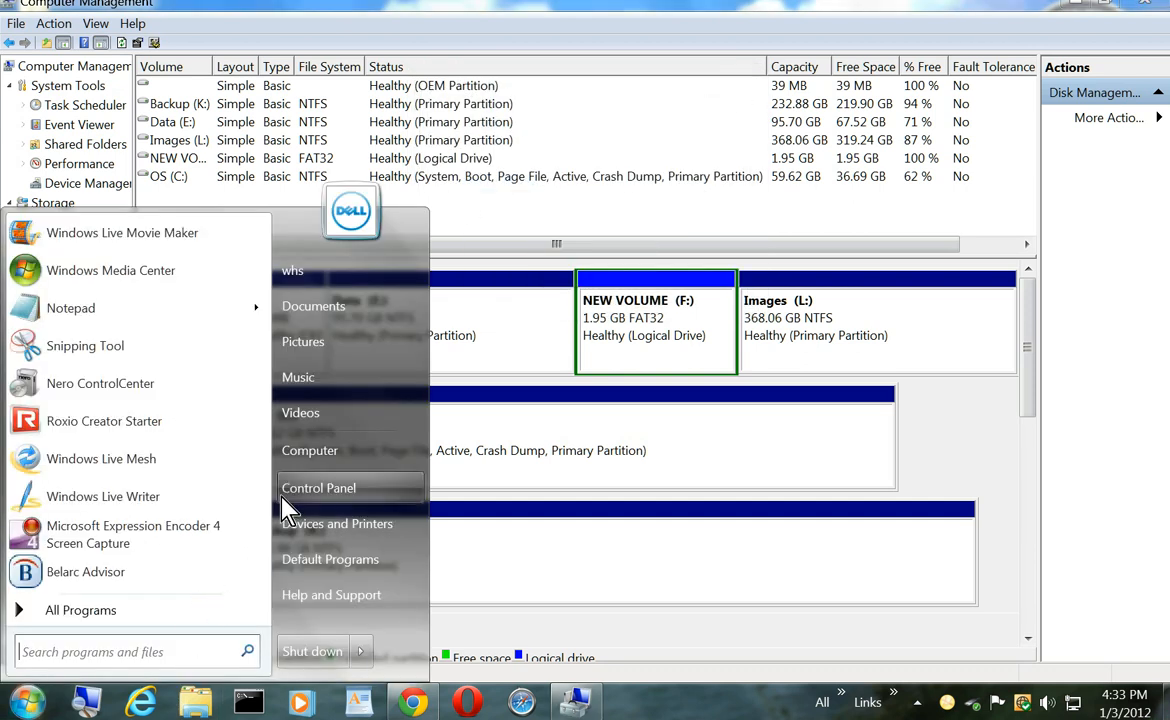
click(309, 450)
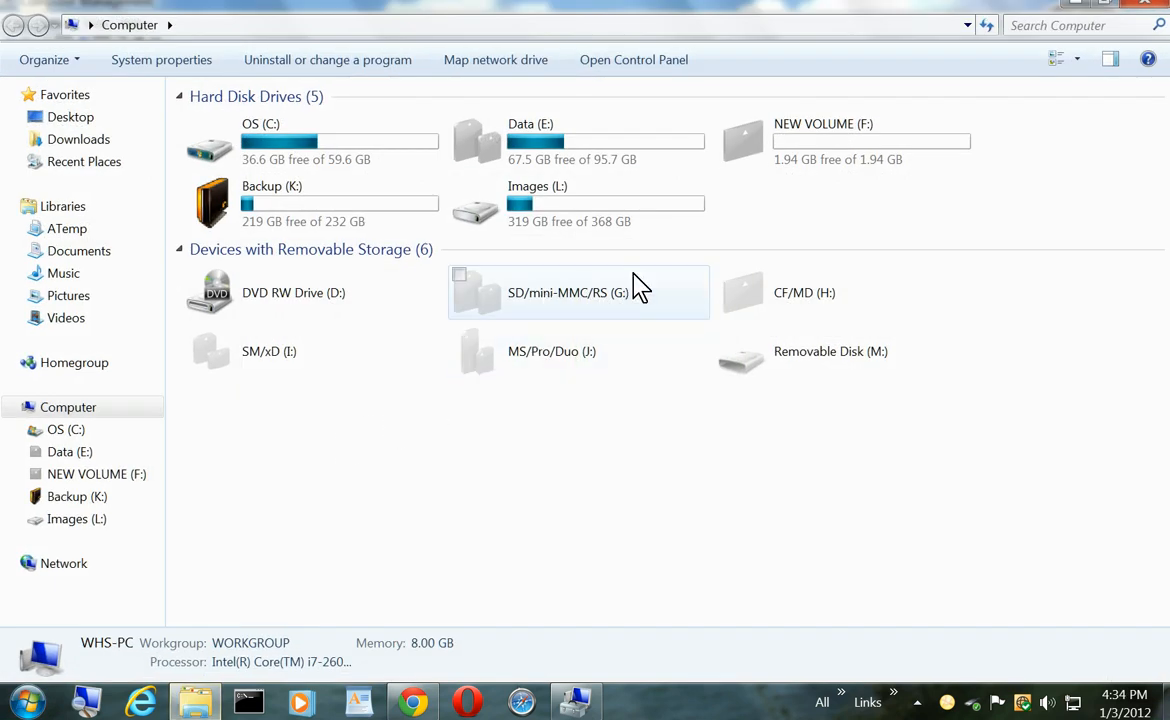
click(814, 143)
right_click(814, 142)
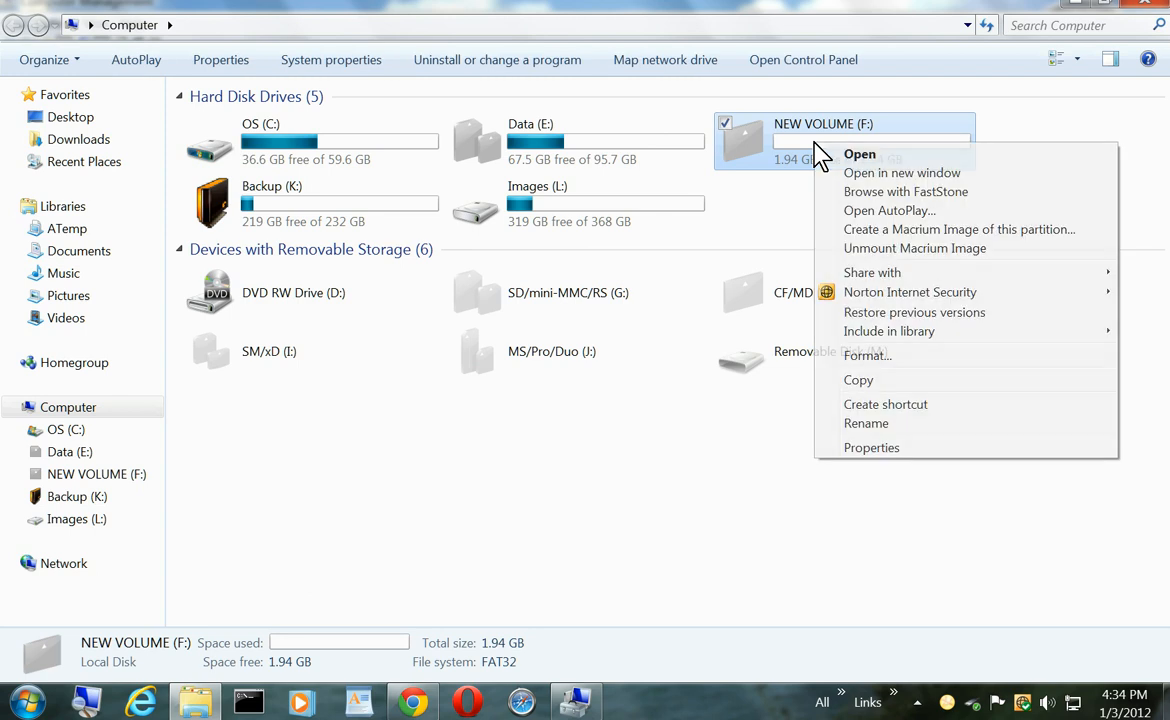
click(884, 425)
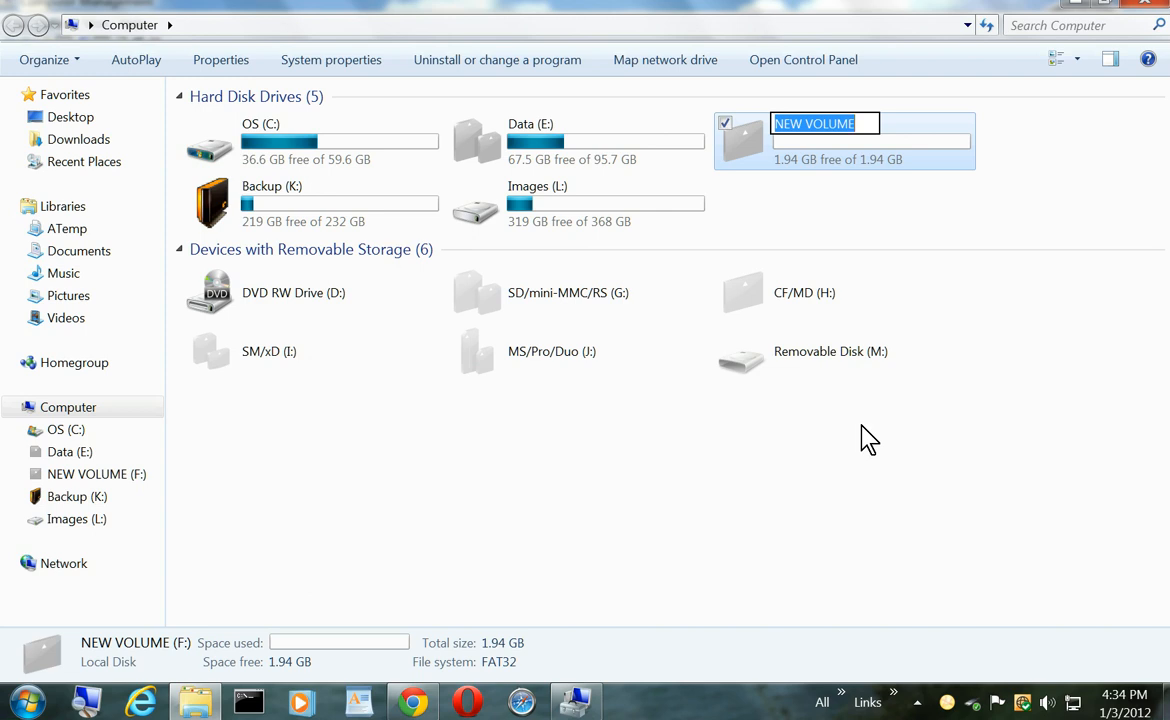
text(Te)
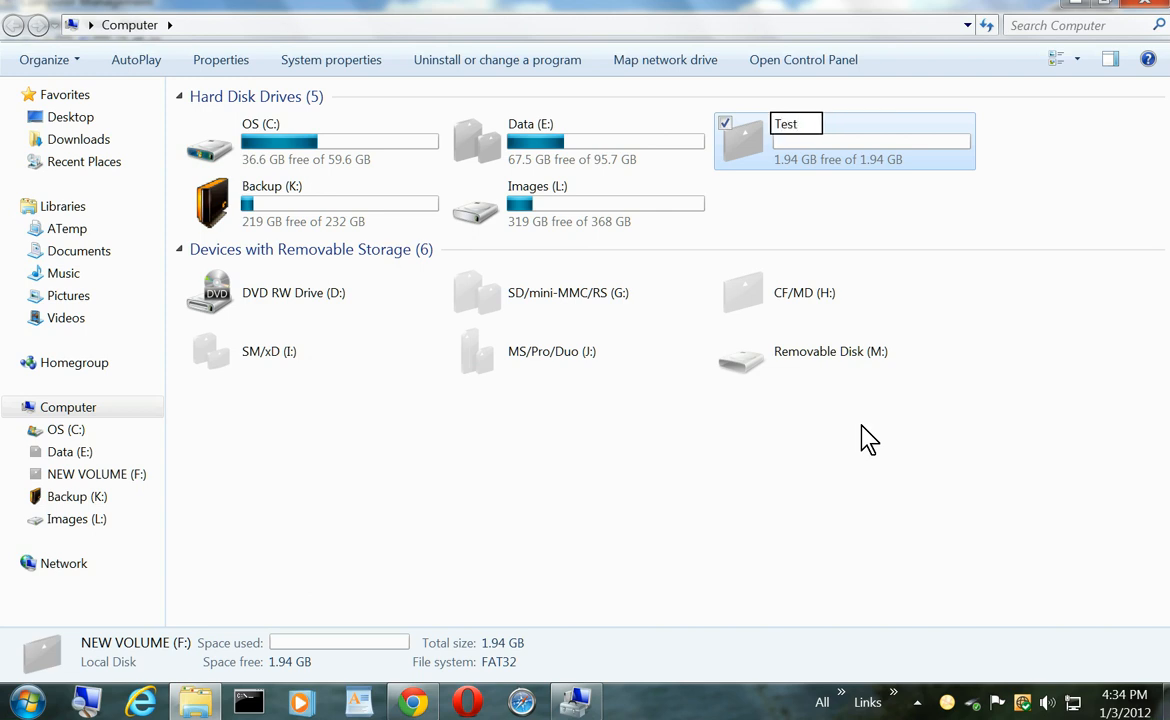
text(st)
key(Return)
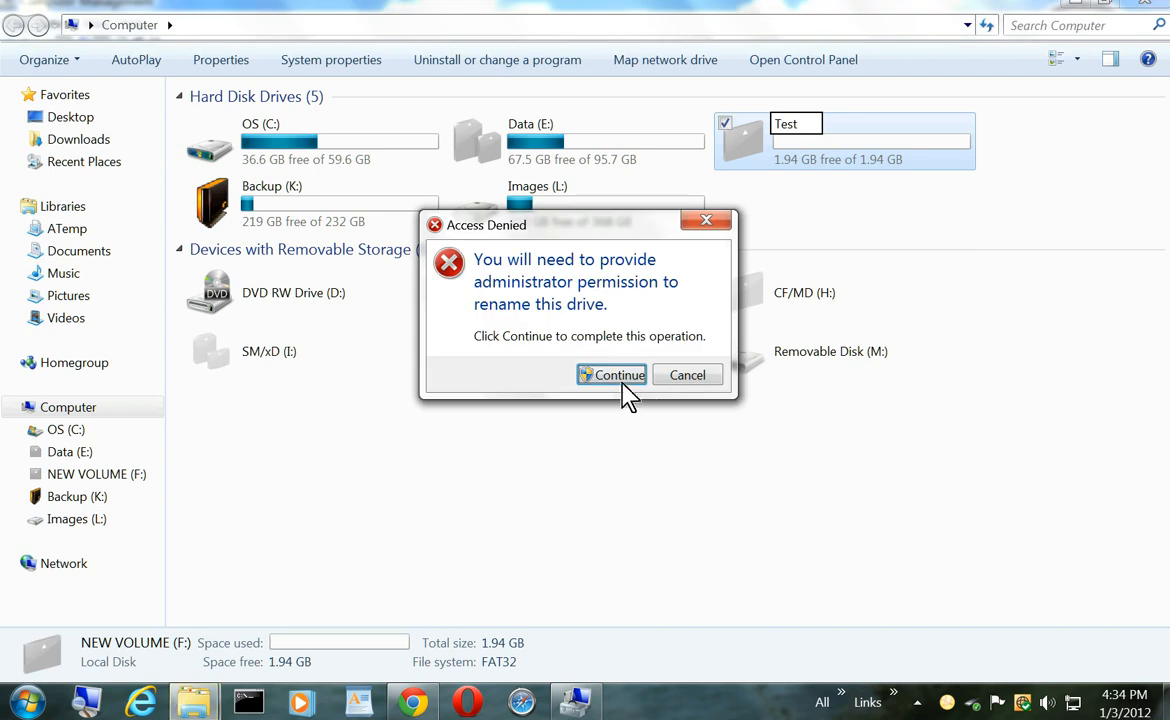
click(617, 375)
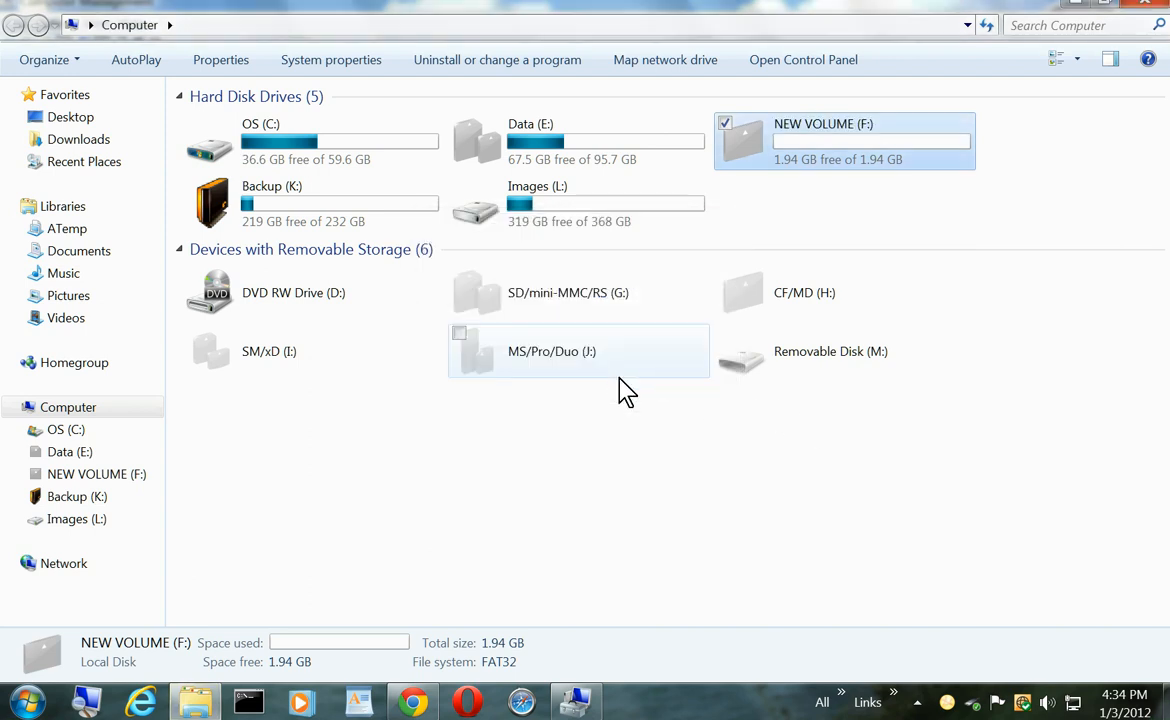
click(975, 438)
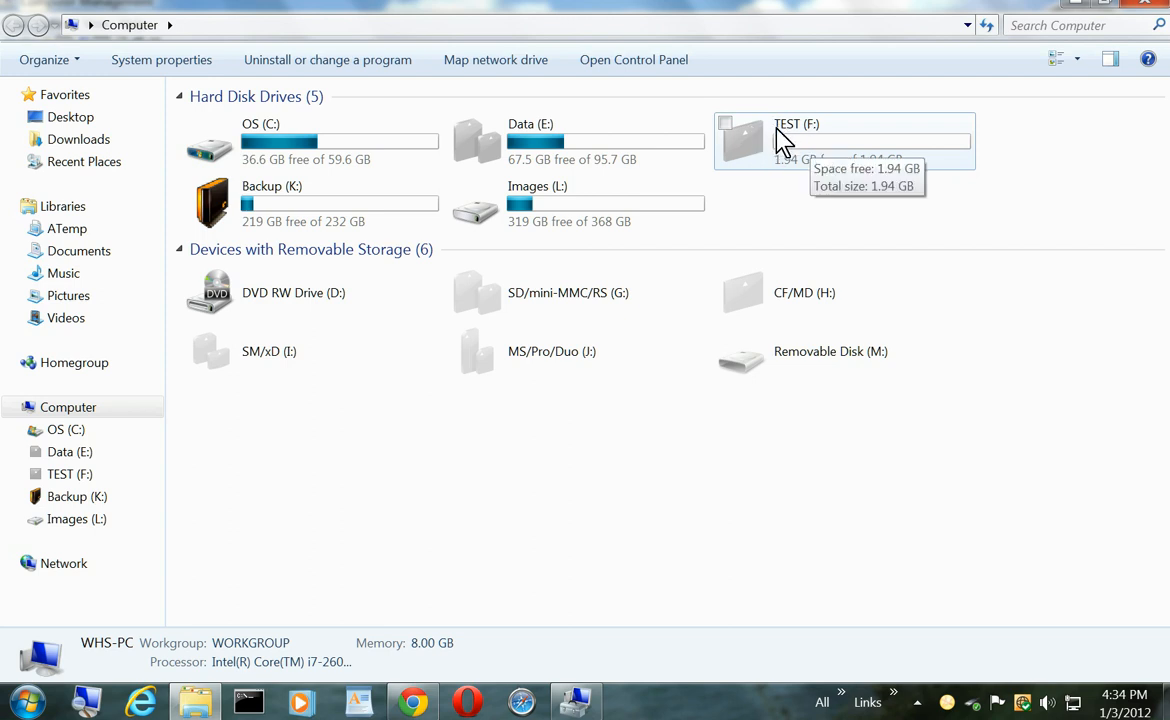
click(1148, 8)
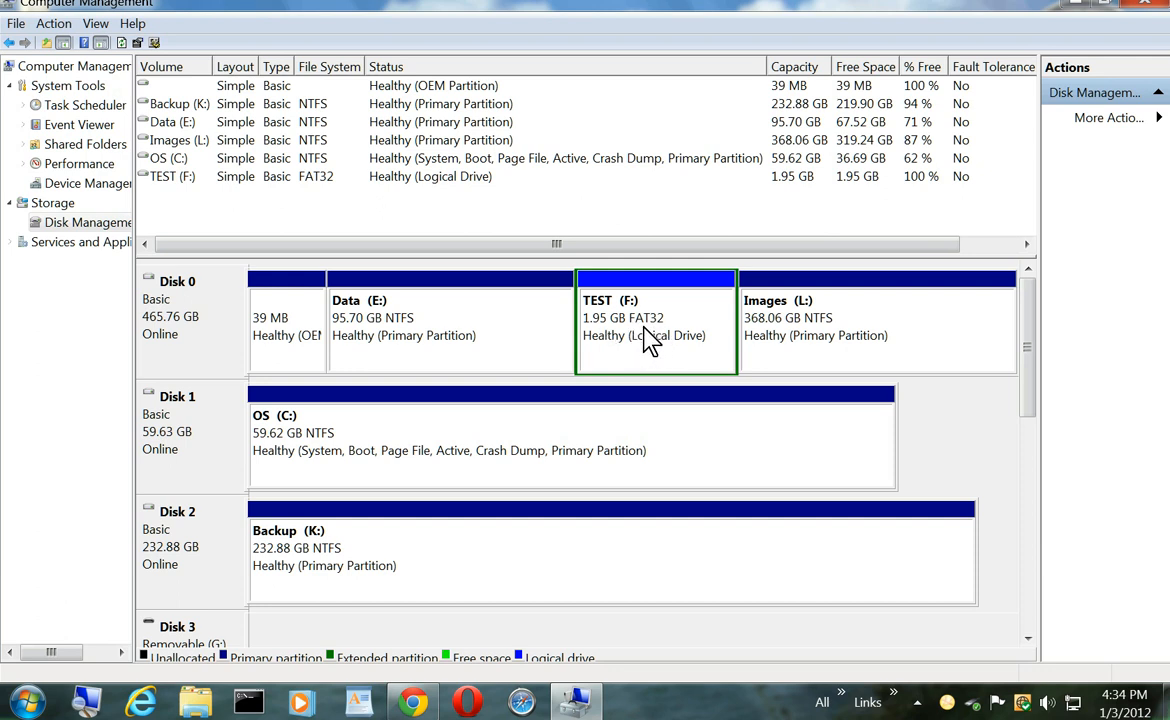
- Reformat the TEST (F:) volume on Disk 0 as NTFS with a quick format, accepting the data erasure
right_click(620, 338)
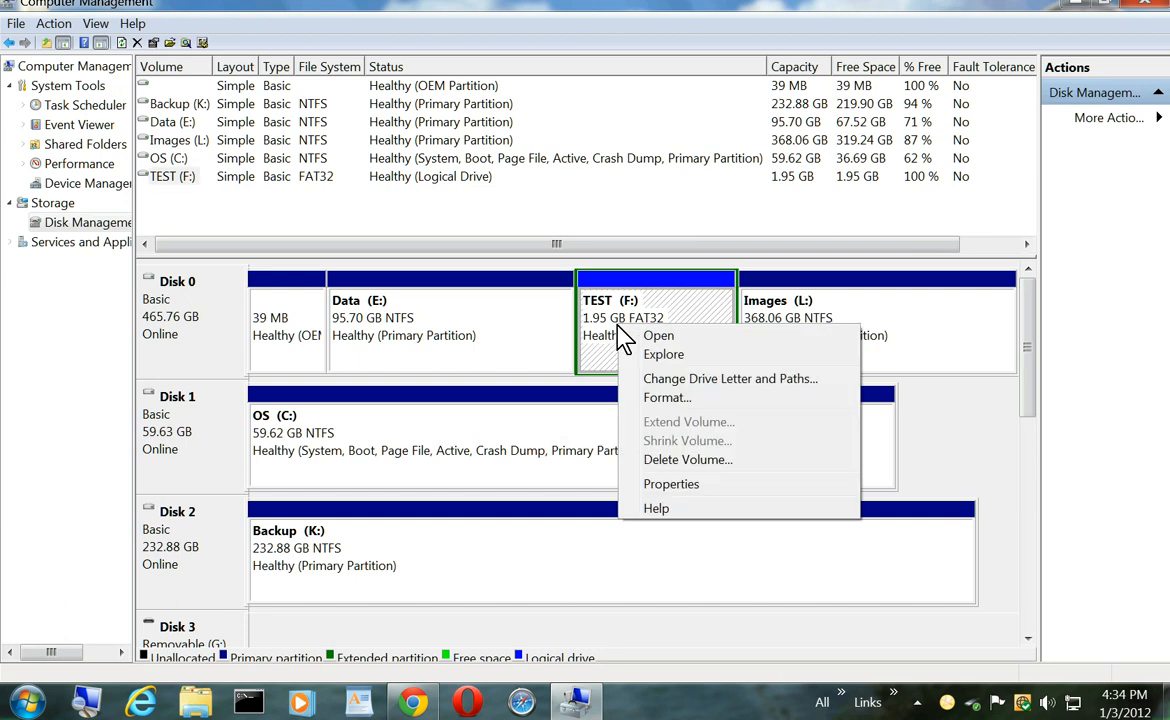
click(628, 397)
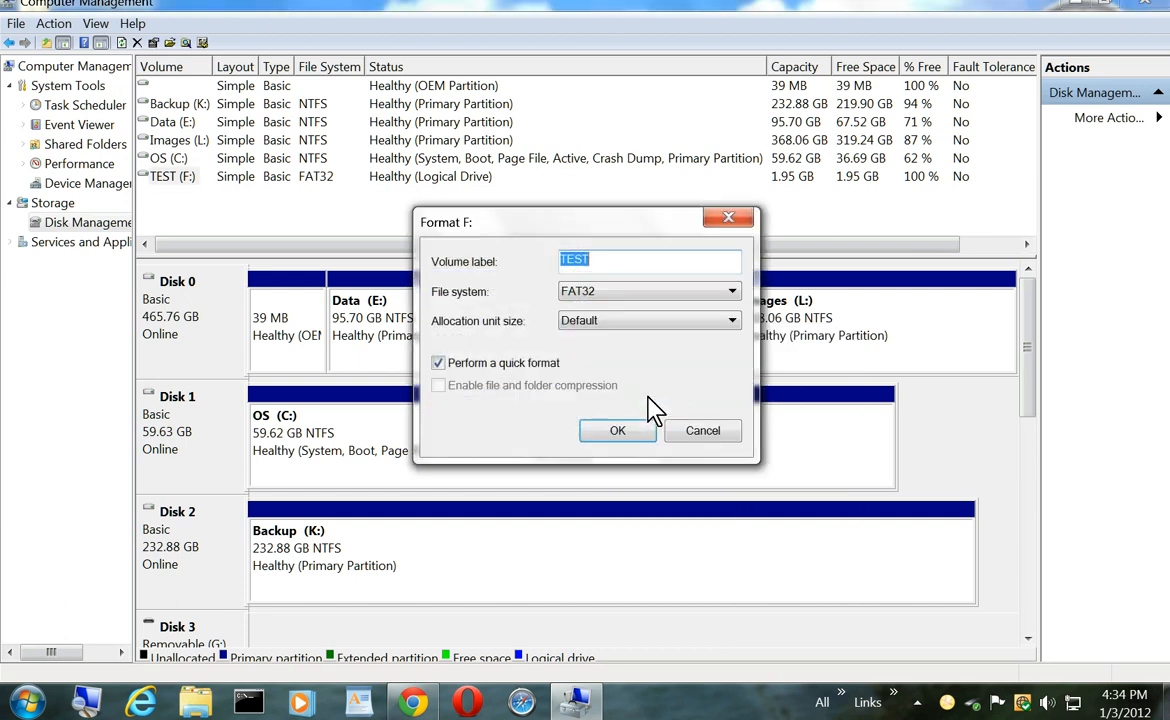
click(728, 296)
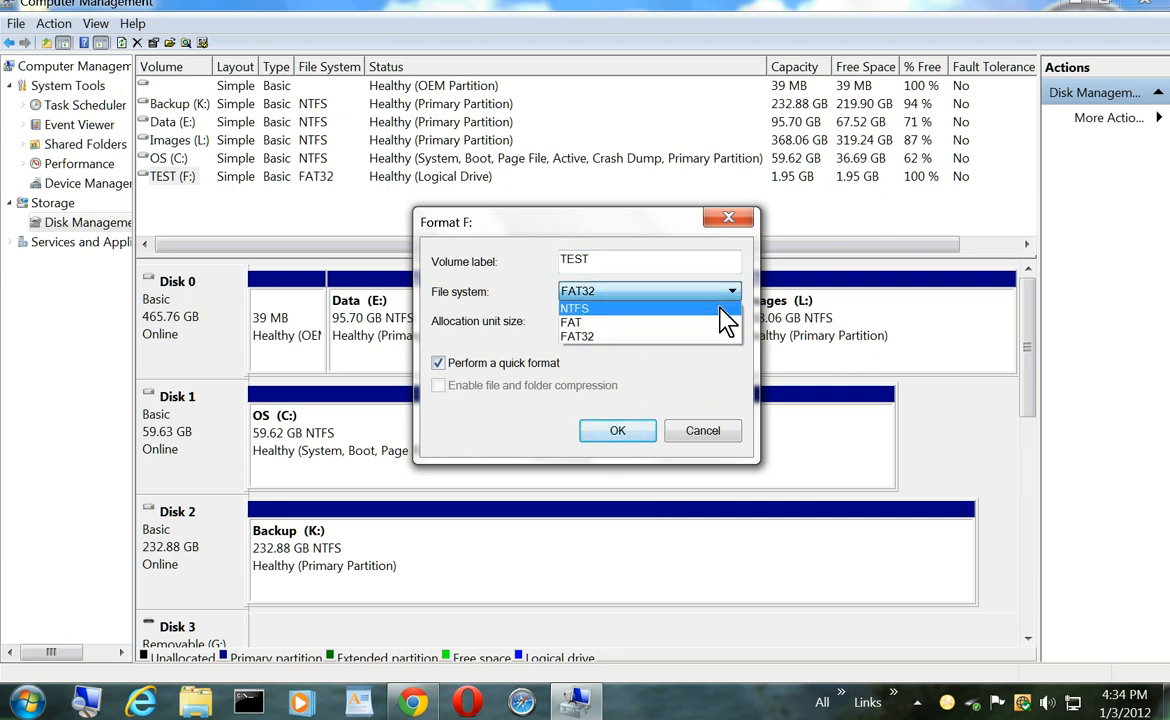
click(720, 308)
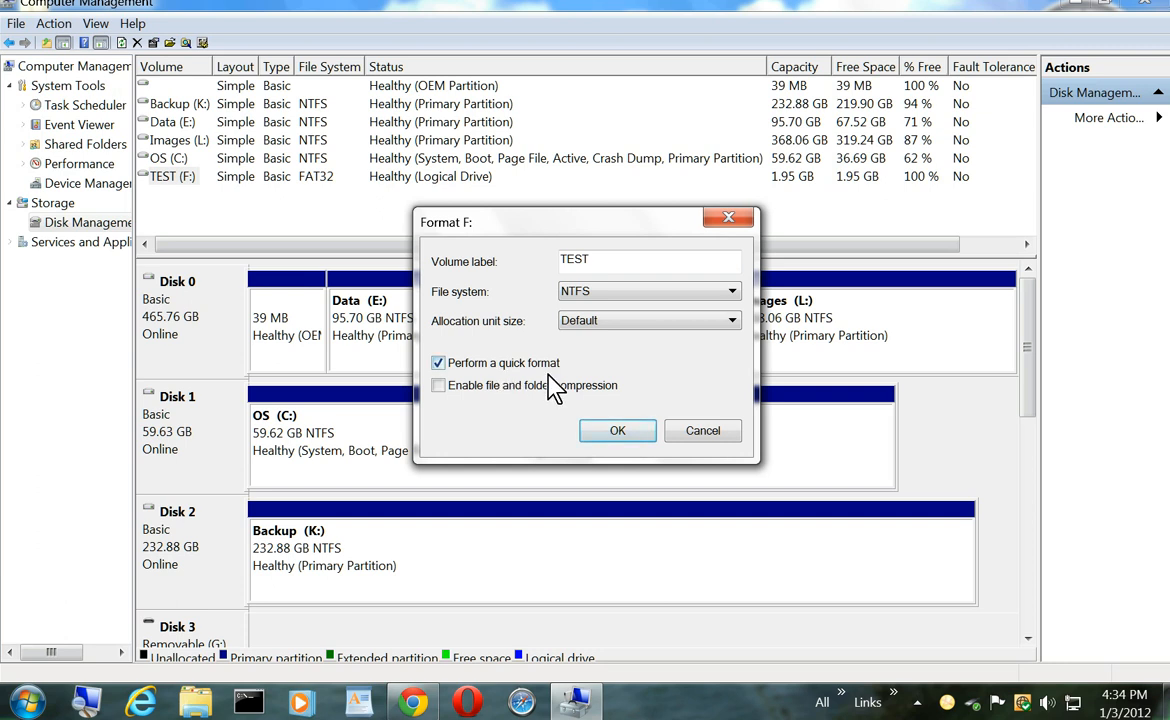
click(617, 433)
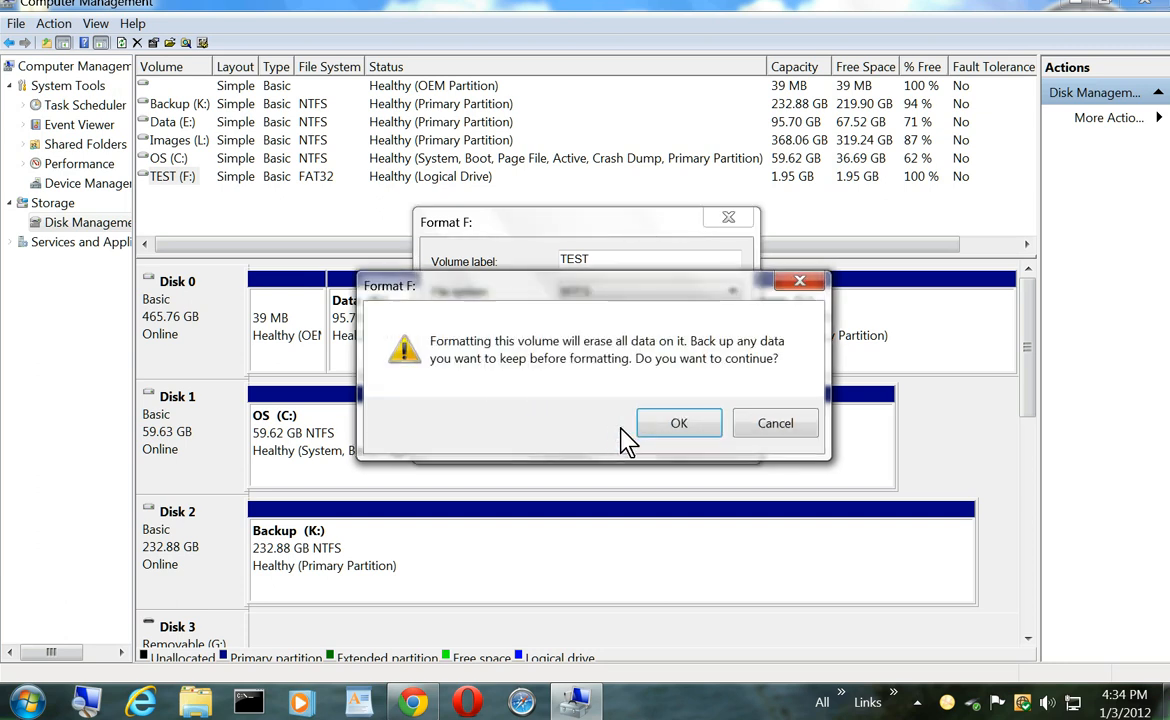
click(670, 424)
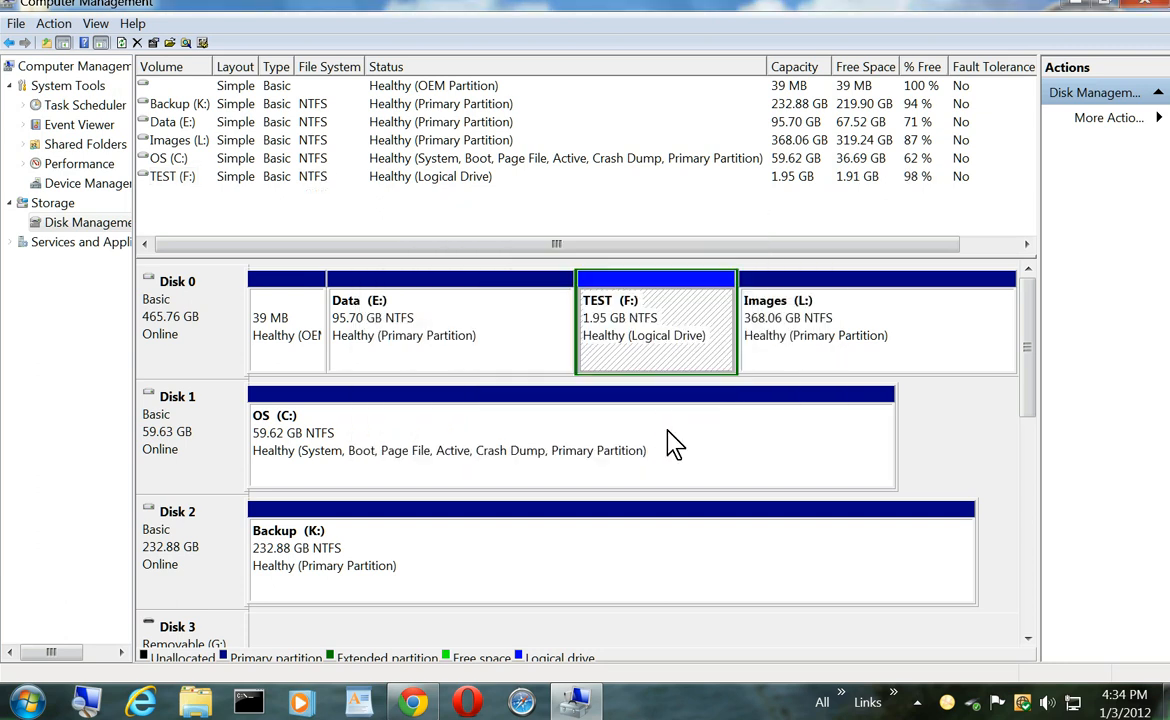
- Review the drive letter and path settings of the TEST (F:) volume and close them without changes
right_click(649, 337)
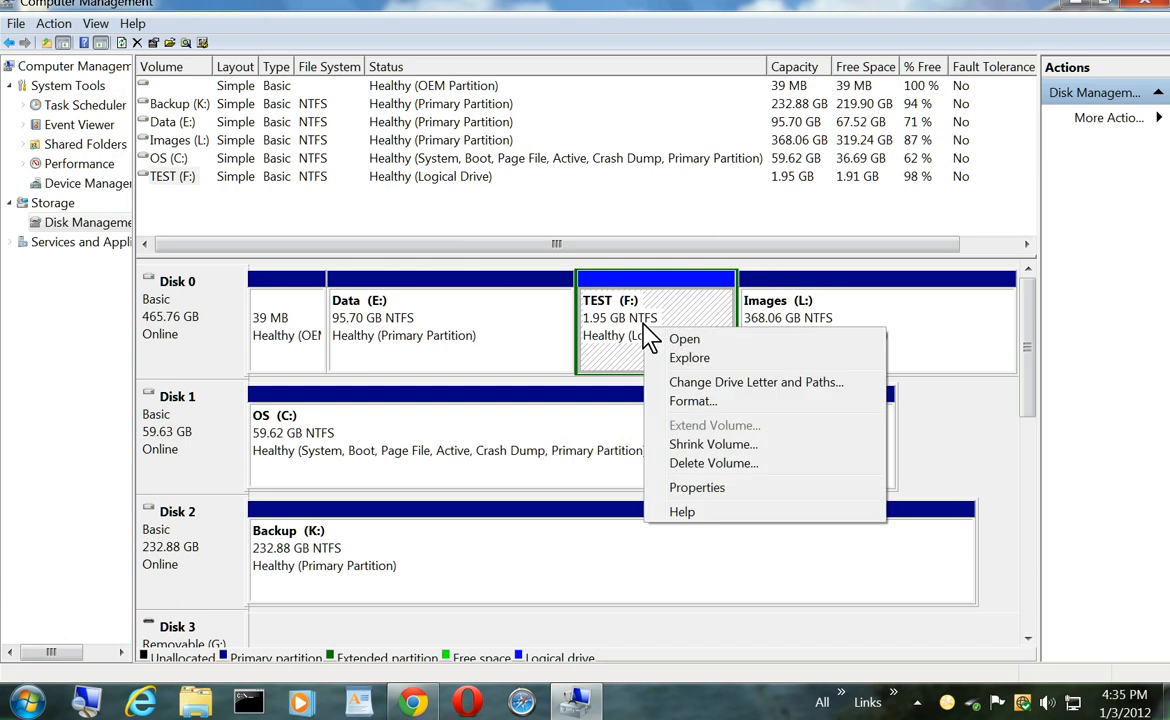
click(694, 388)
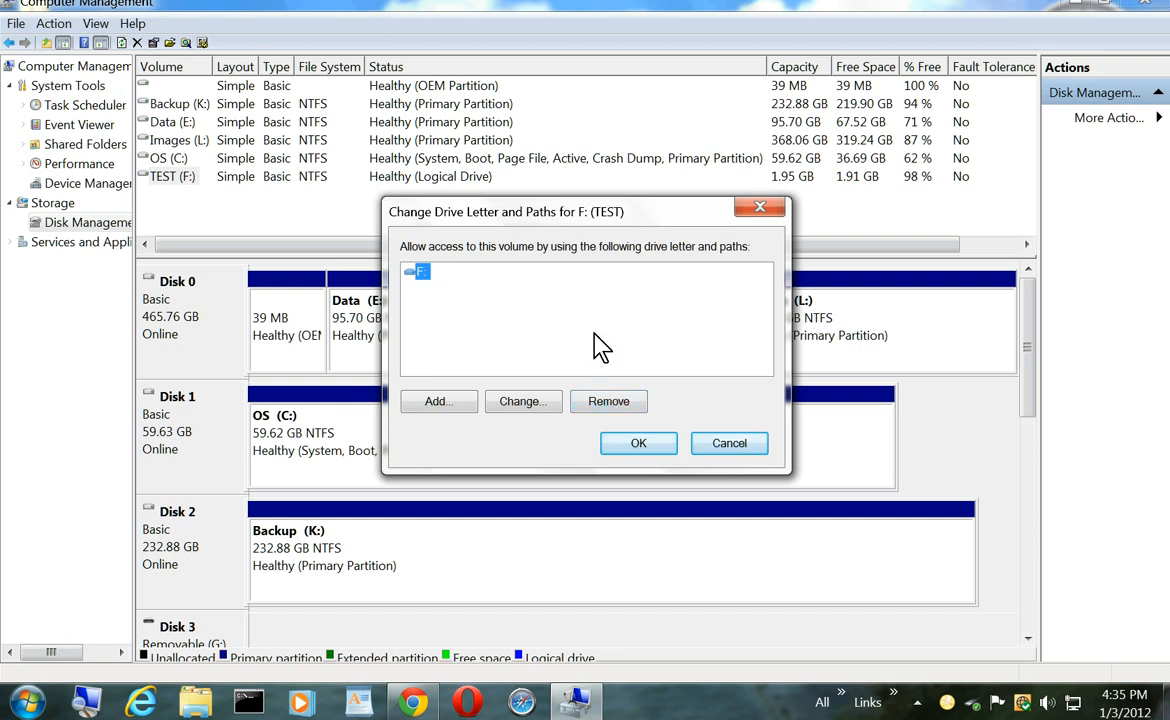
click(633, 448)
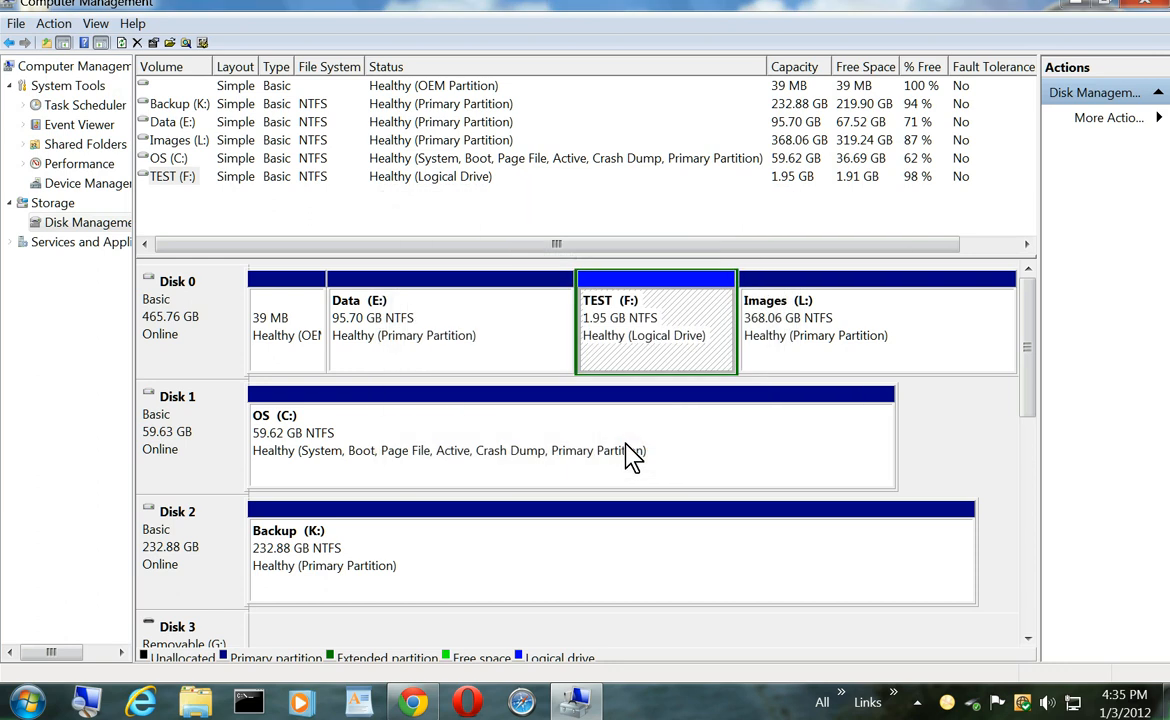
- Delete the TEST (F:) volume and the emptied extended partition on Disk 0, leaving the space unallocated
right_click(651, 336)
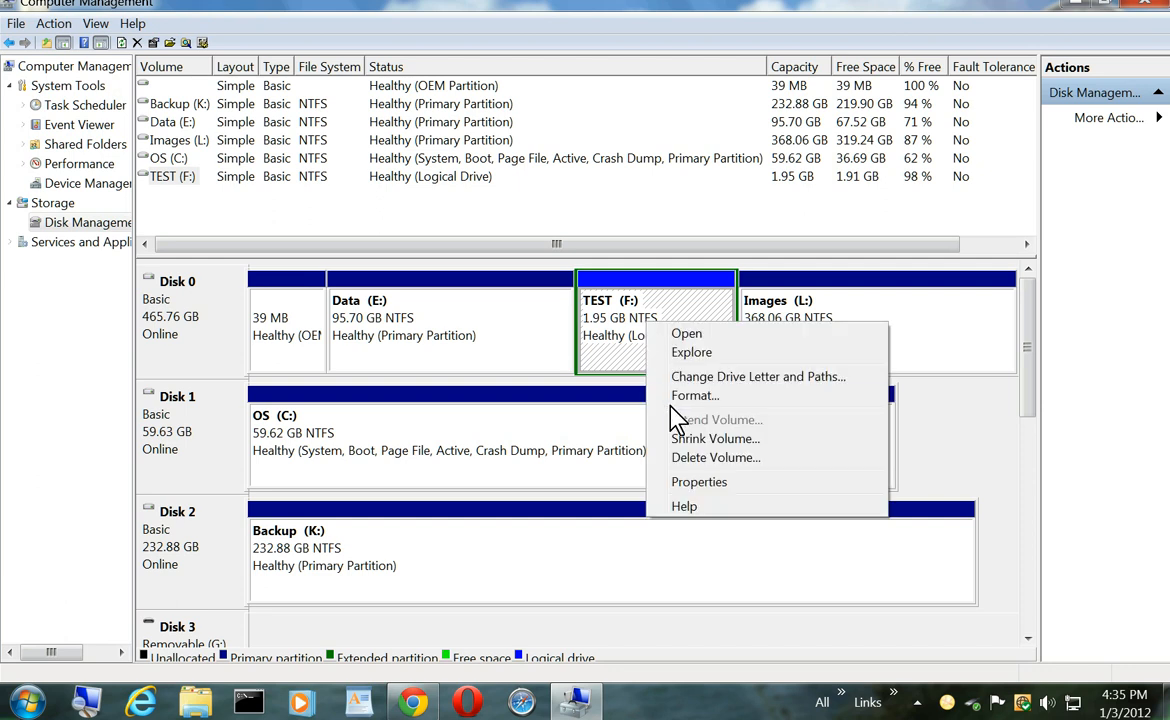
click(700, 460)
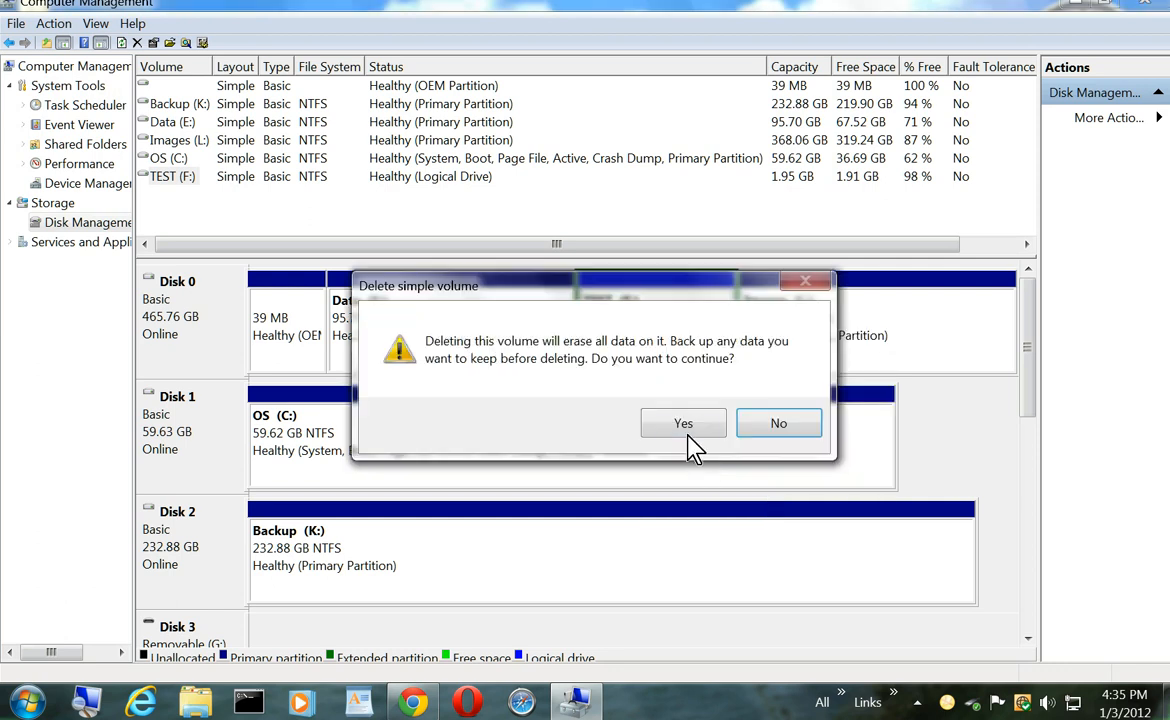
click(685, 426)
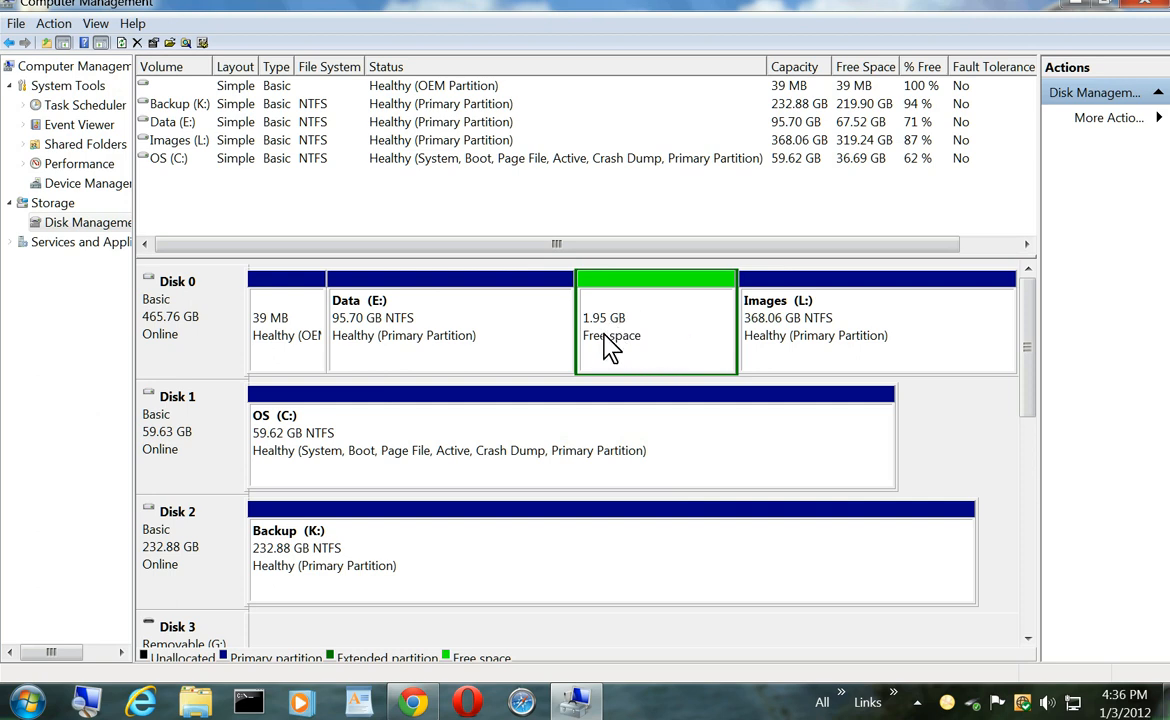
right_click(664, 330)
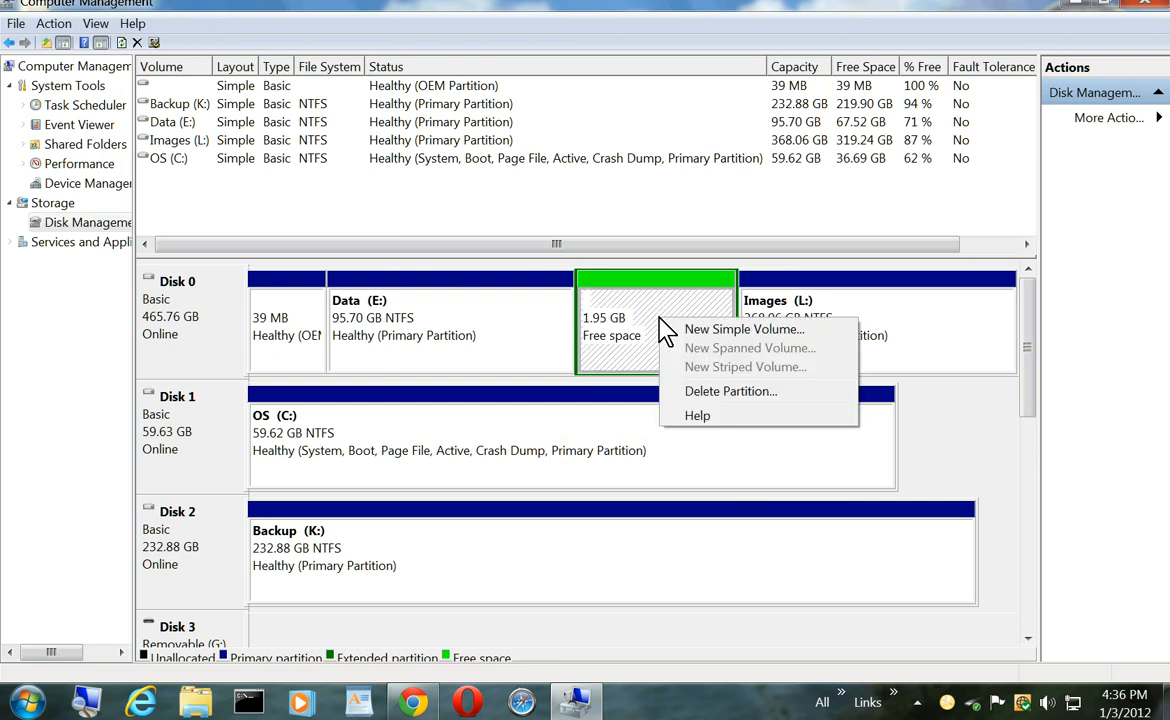
click(697, 394)
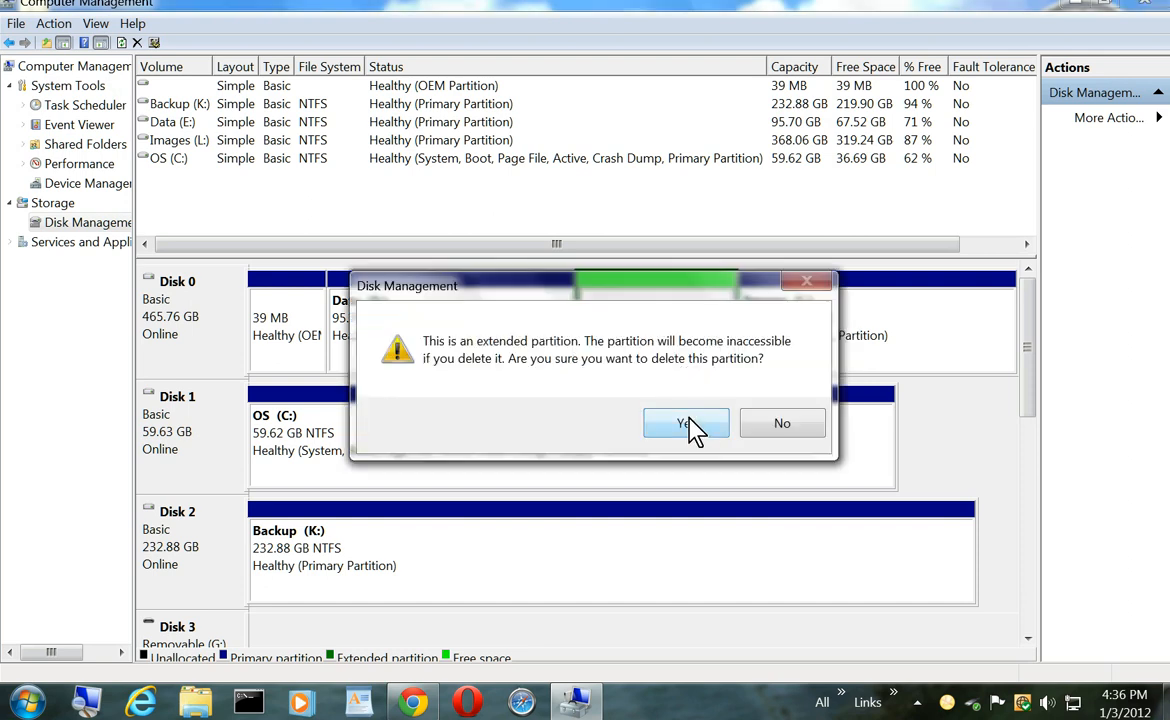
click(688, 416)
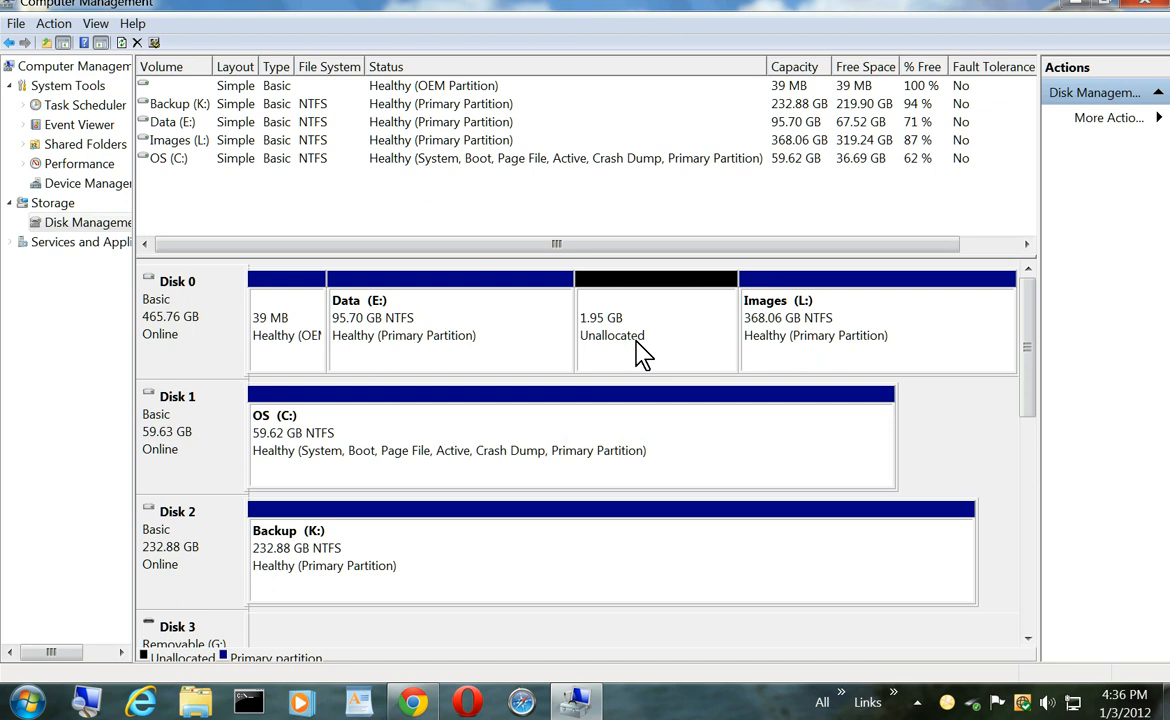
- Extend the Data (E:) volume with the 2000 MB of unallocated space on Disk 0
right_click(519, 332)
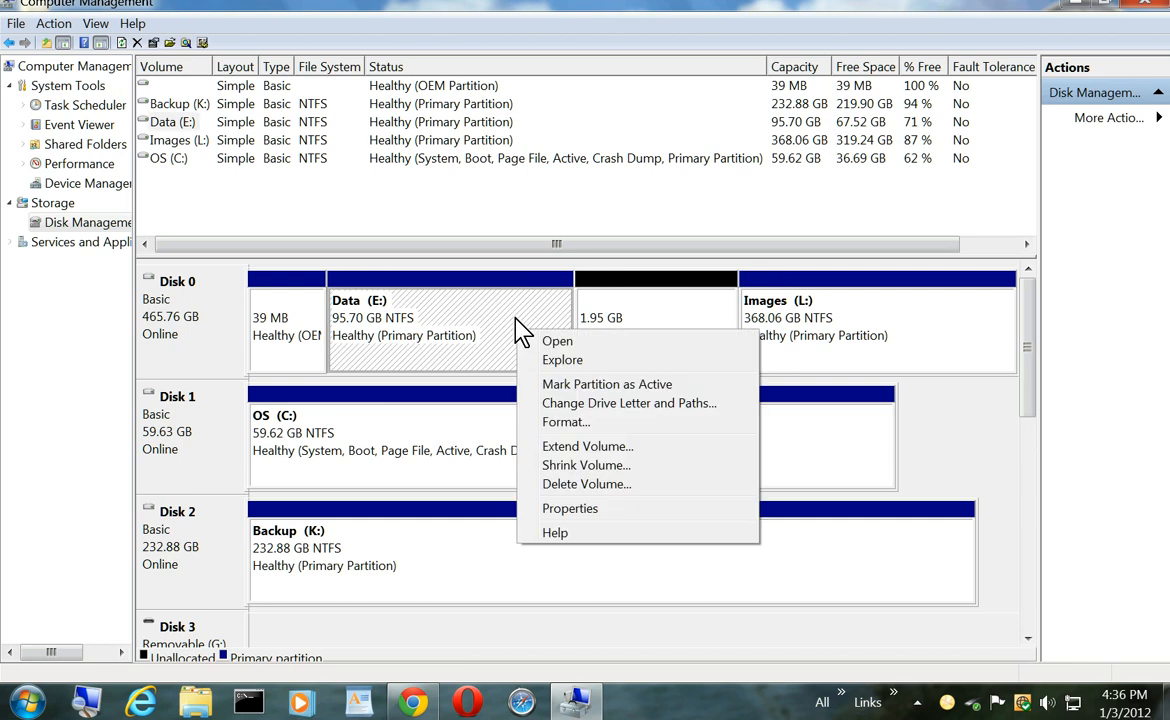
click(572, 447)
click(540, 467)
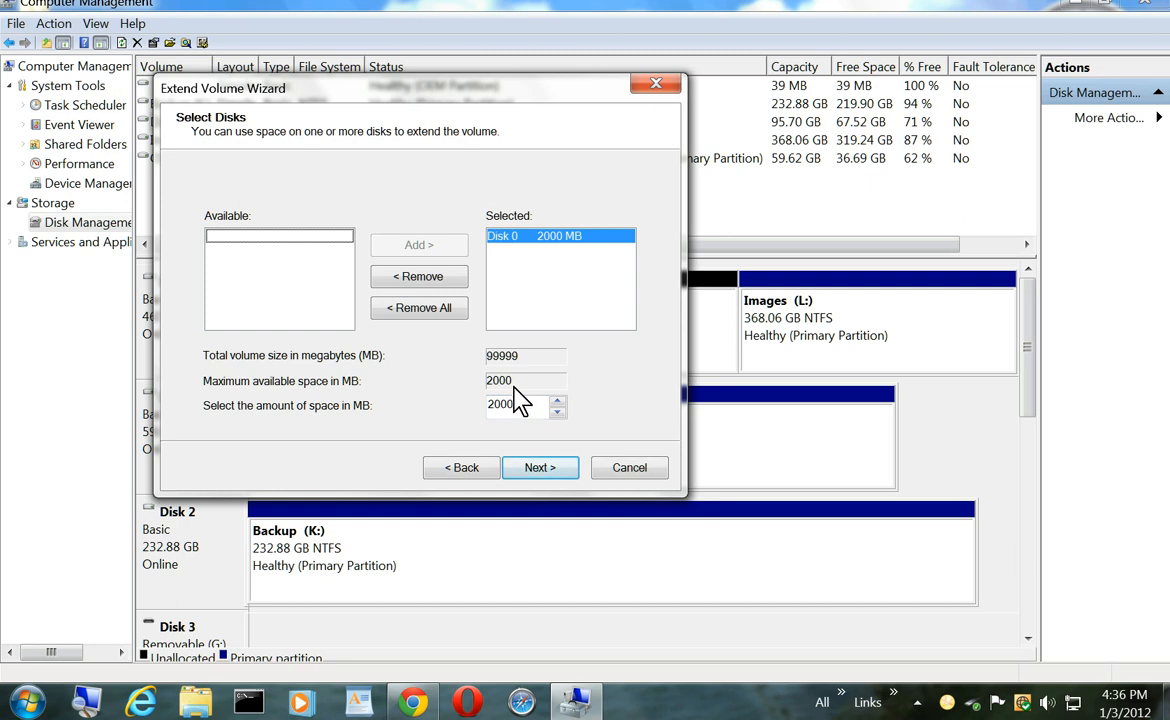
click(538, 467)
click(538, 467)
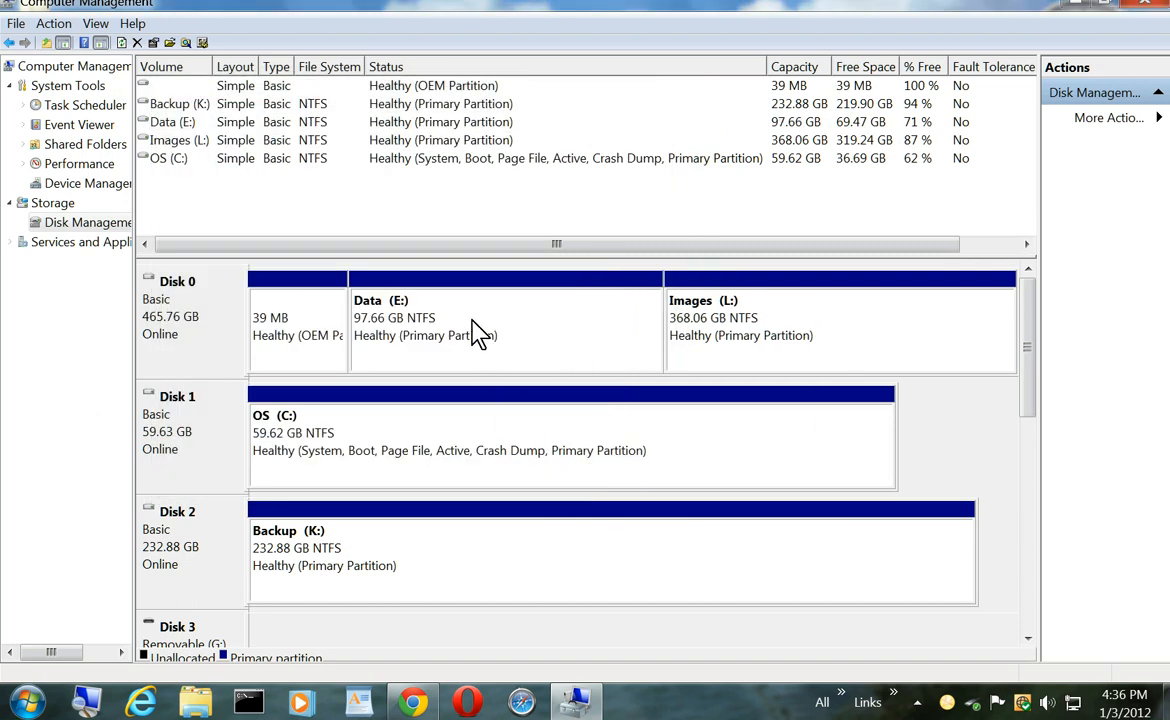